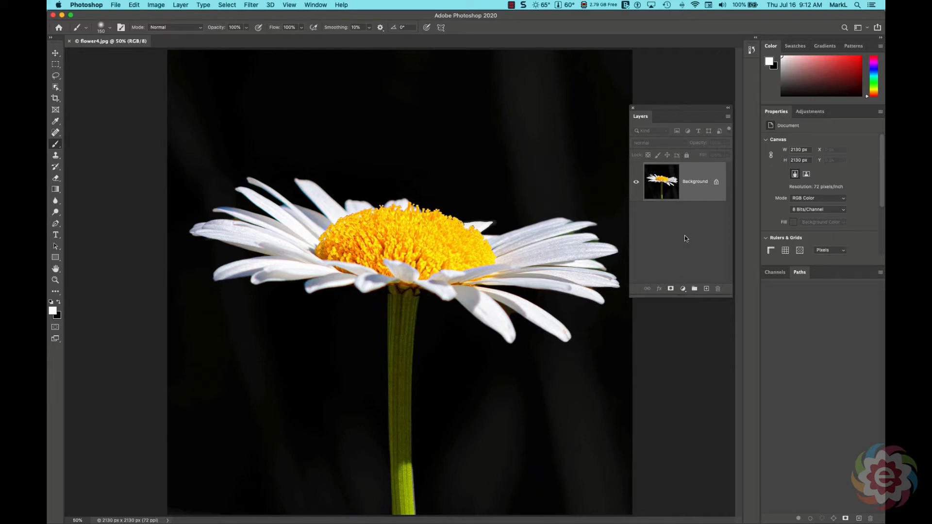
Step: Add a Hue/Saturation adjustment layer above the flower photo with Hue -38, Saturation +1 and Lightness +3
click(819, 112)
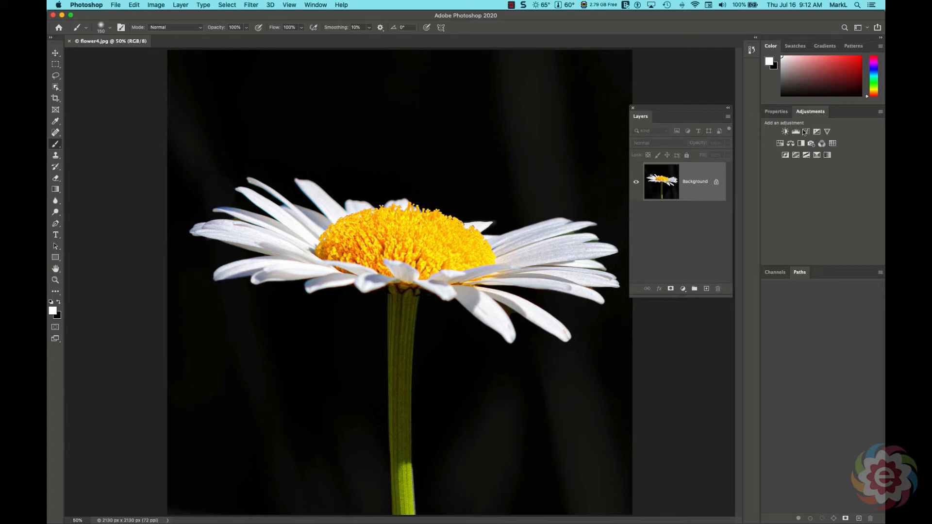
click(779, 145)
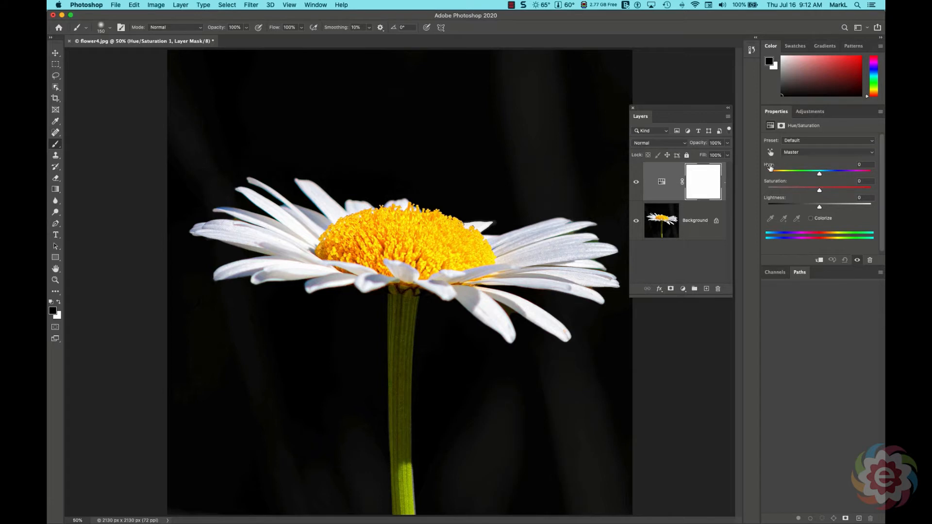
drag(819, 176, 820, 204)
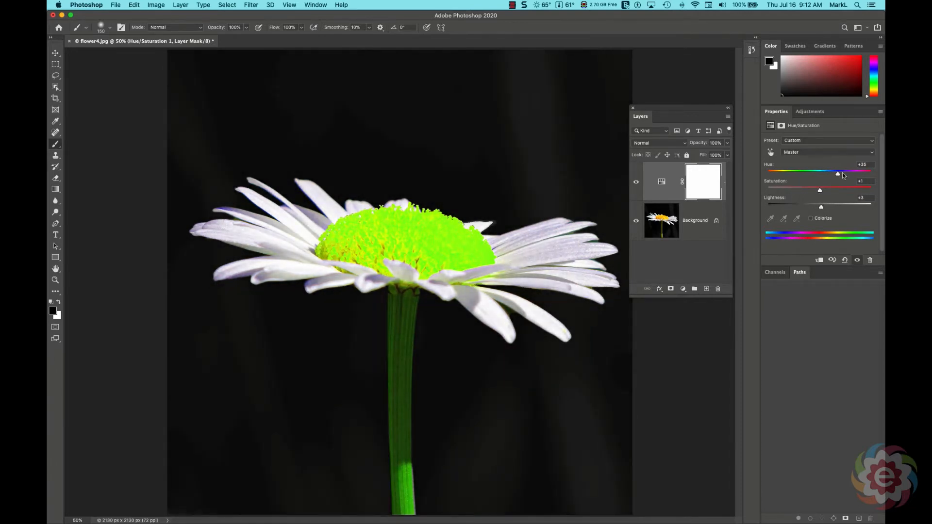
drag(837, 173, 799, 175)
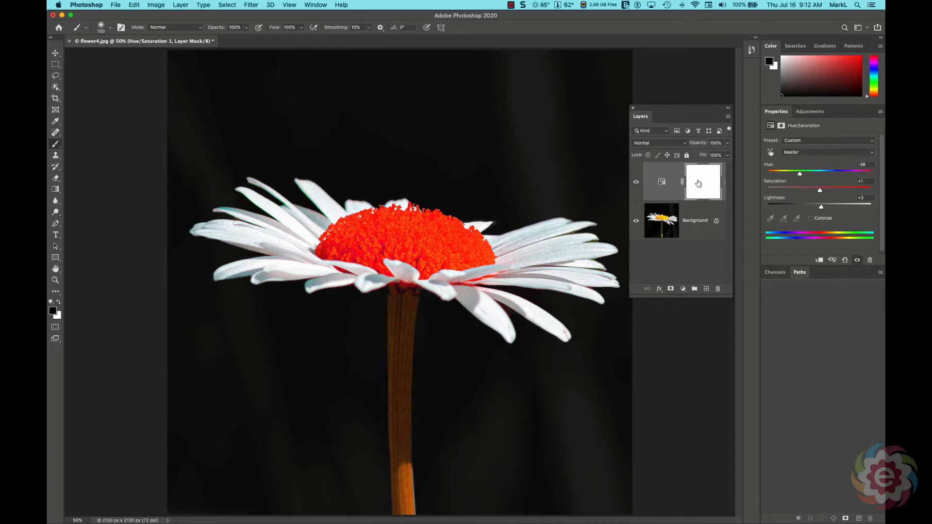
Step: Toggle the Hue/Saturation layer's visibility repeatedly to compare the original flower photo with the adjusted one
click(635, 183)
click(636, 184)
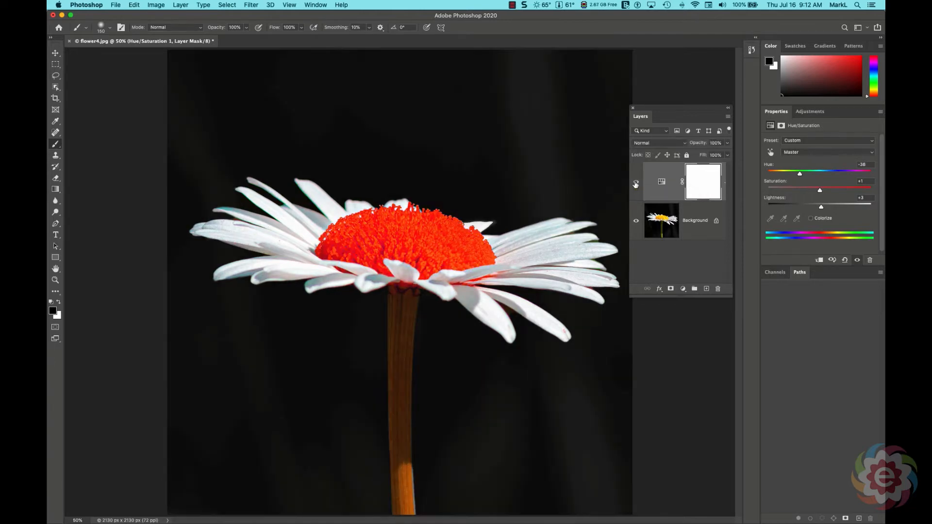
click(635, 183)
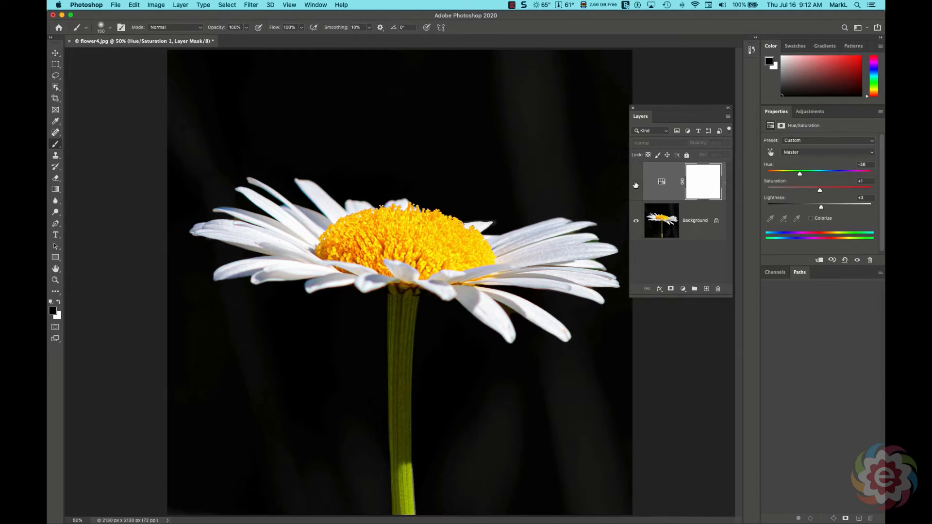
click(635, 184)
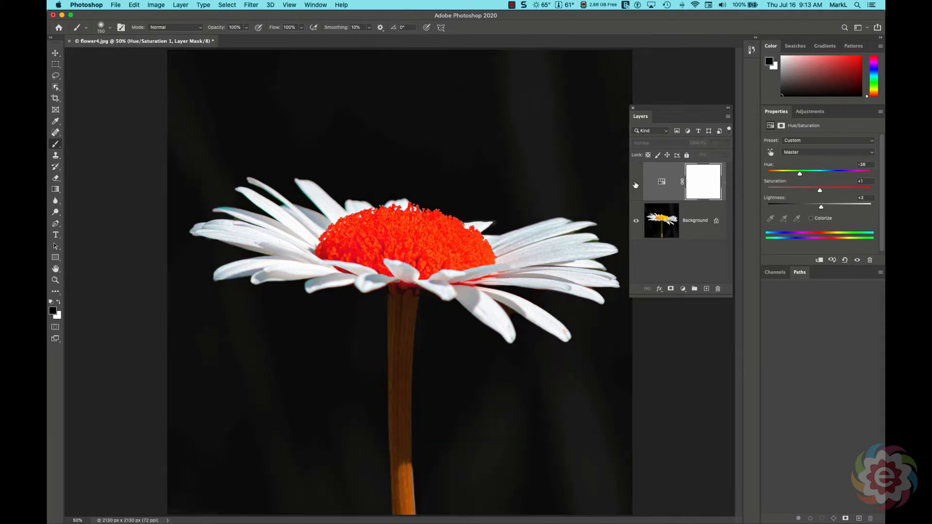
click(635, 183)
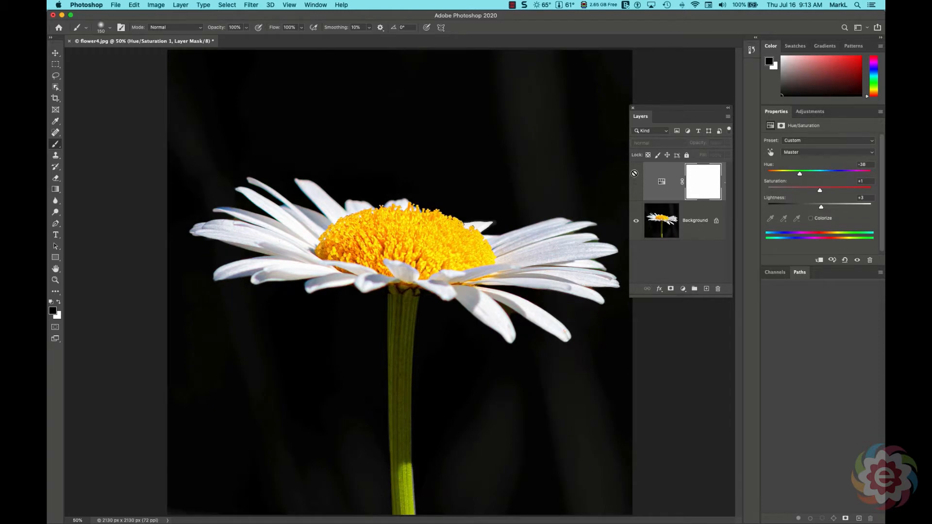
click(635, 184)
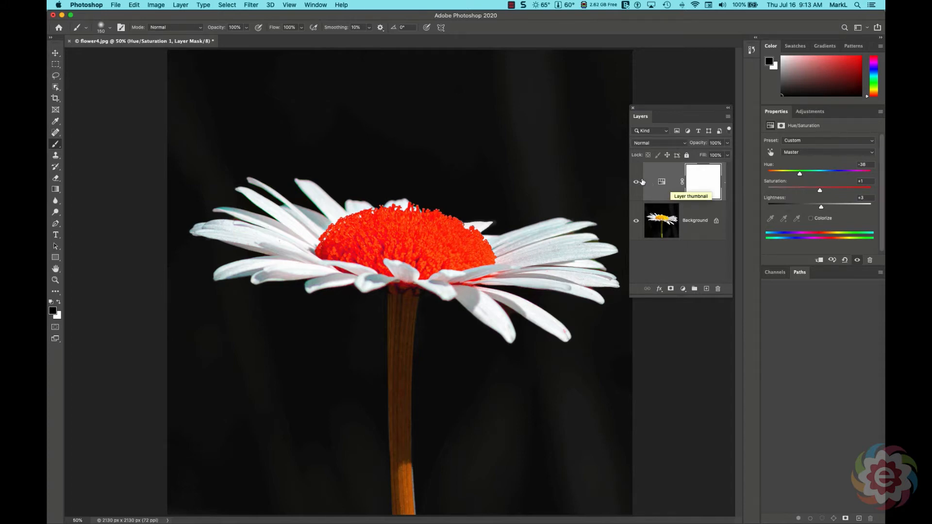
click(636, 184)
click(636, 184)
Step: Delete the Hue/Saturation adjustment layer and quit Photoshop without saving flower4.jpg
drag(673, 186, 717, 289)
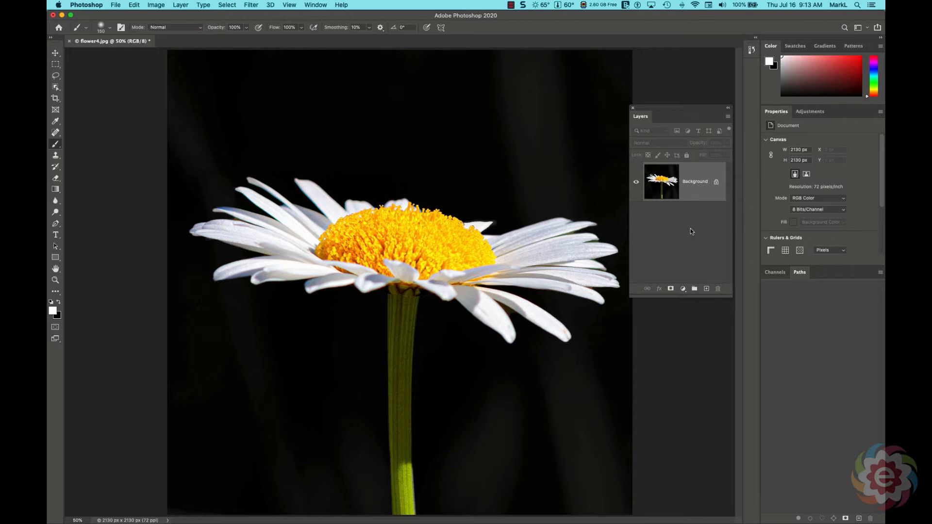
key(super+q)
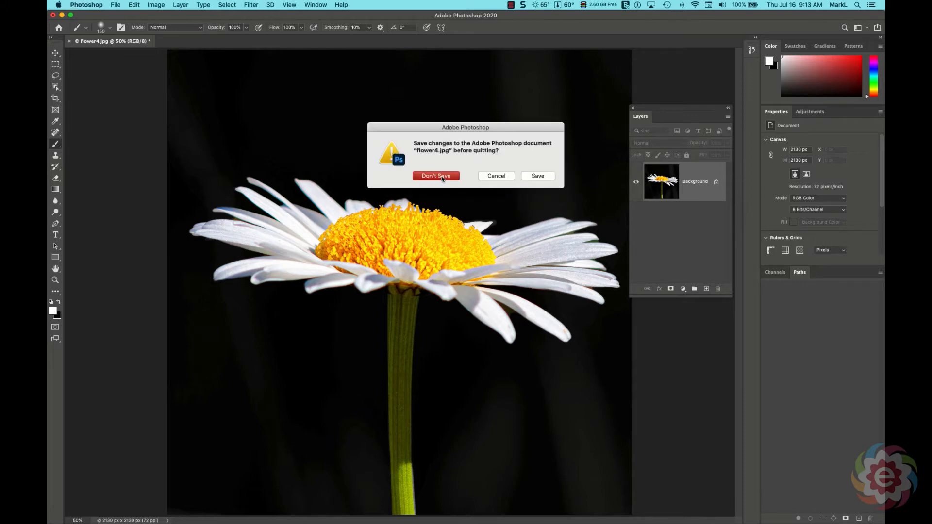
click(442, 179)
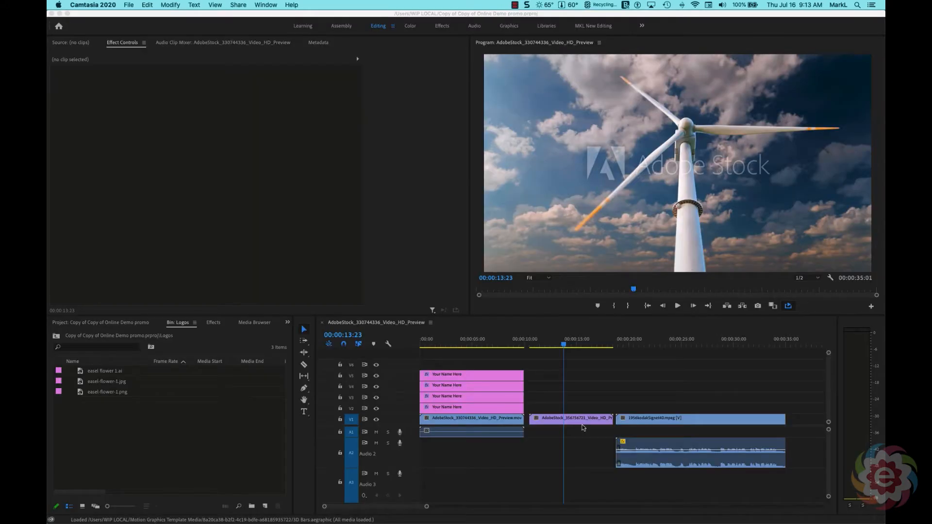
Step: In the Premiere Pro project, create a 1920 × 1080, 30 fps, square-pixel adjustment layer and rename it "Photoshop like effects"
mouse_move(575, 345)
mouse_down()
mouse_move(541, 345)
mouse_move(584, 352)
mouse_move(574, 348)
mouse_up()
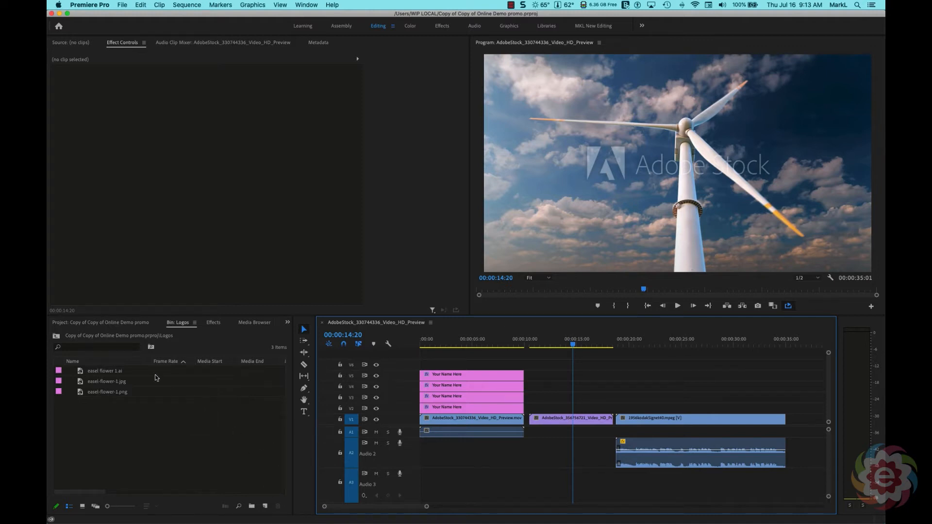
click(115, 324)
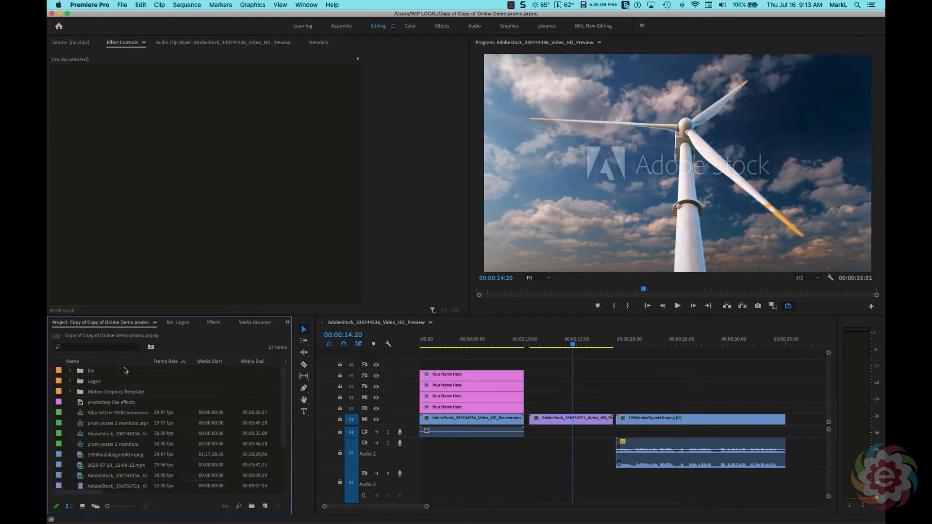
click(265, 507)
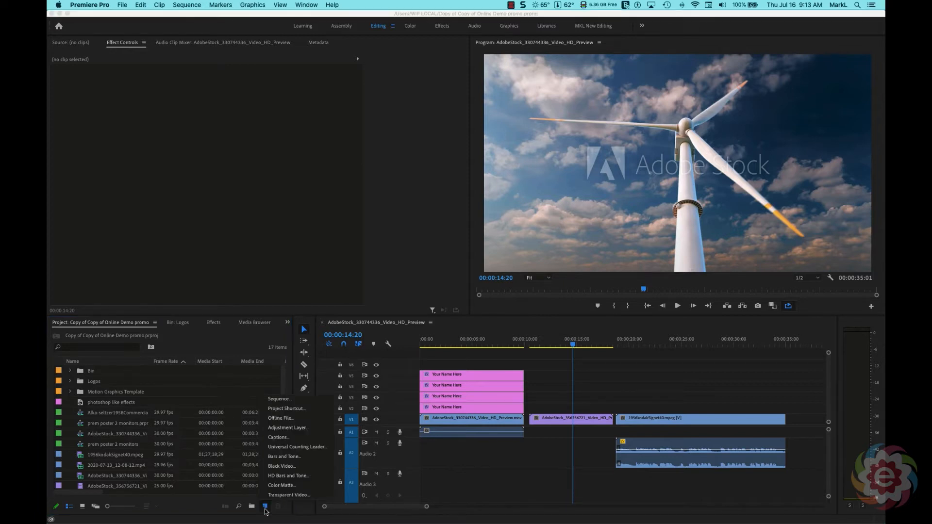
click(287, 429)
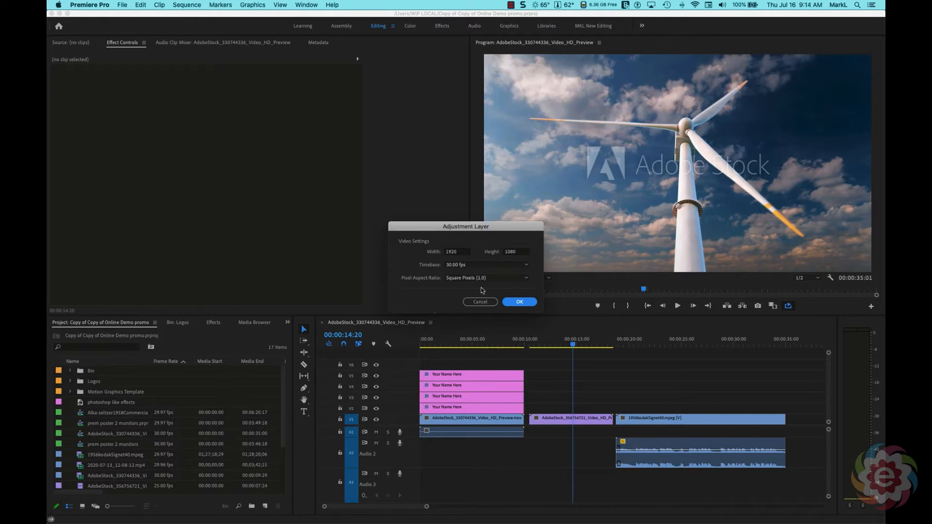
click(524, 303)
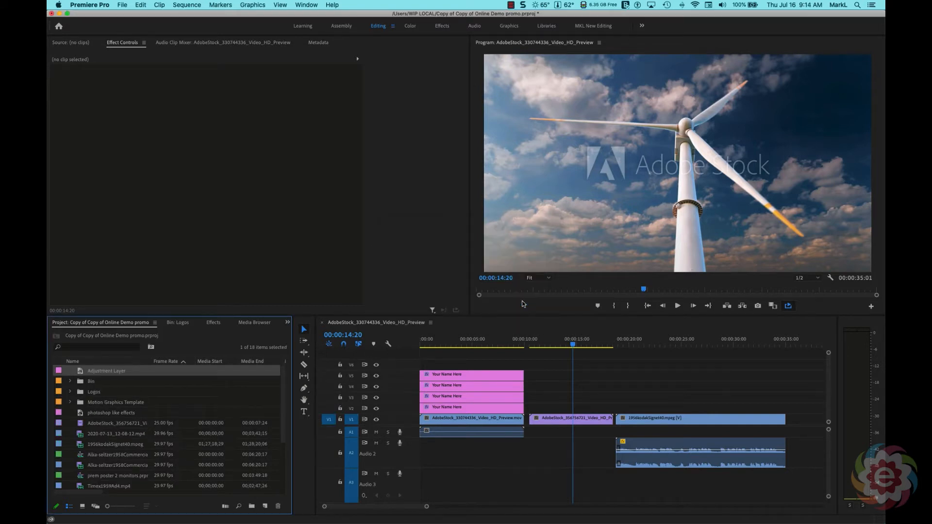
click(104, 371)
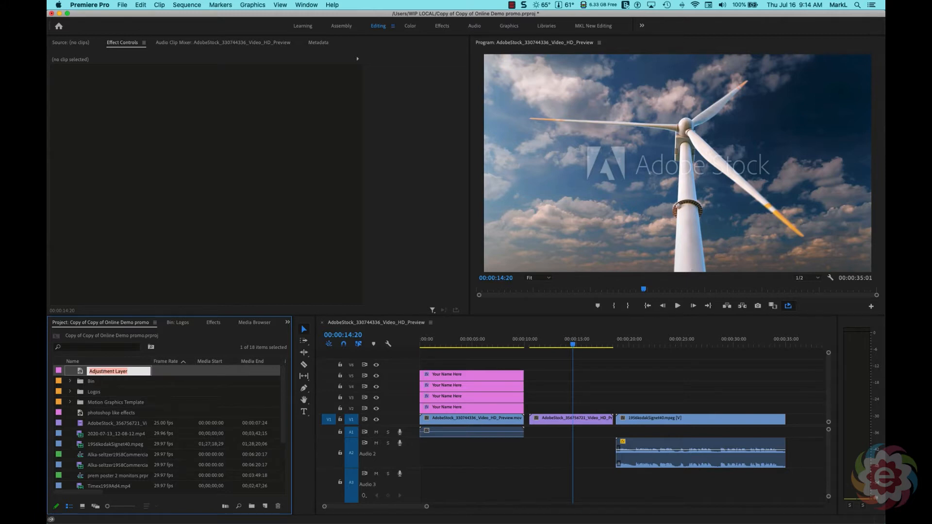
text(Photoshop like effects)
Step: Place the "Photoshop like effects" adjustment layer on V2 above the wind turbine clip and extend it to the clip's end
drag(80, 373, 534, 414)
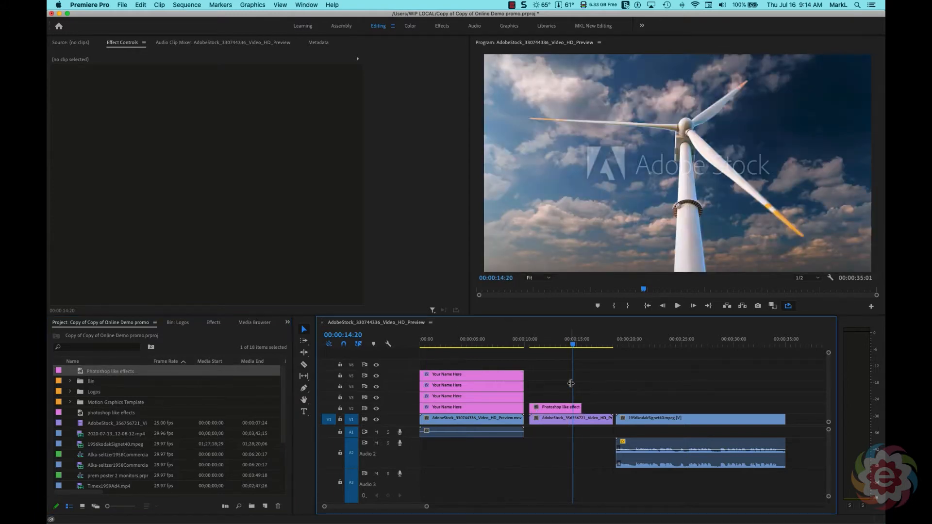
drag(579, 408, 609, 410)
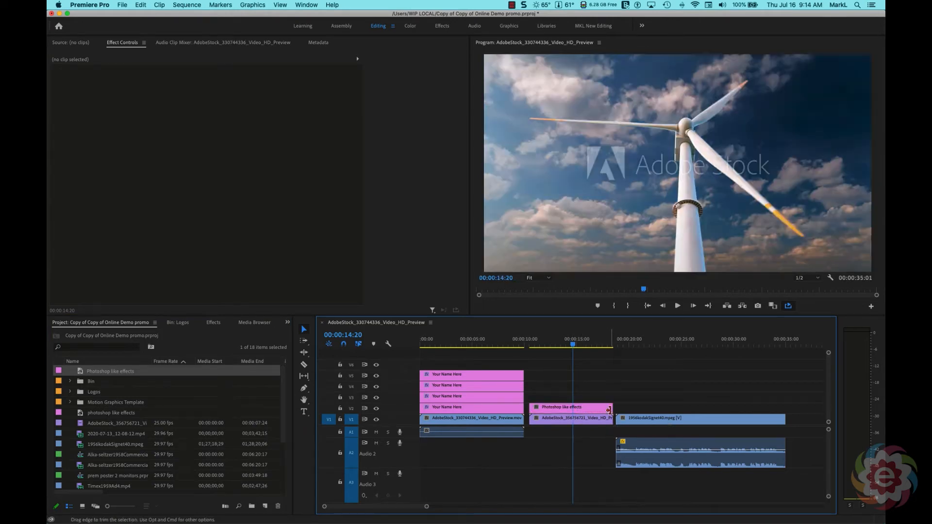
click(561, 409)
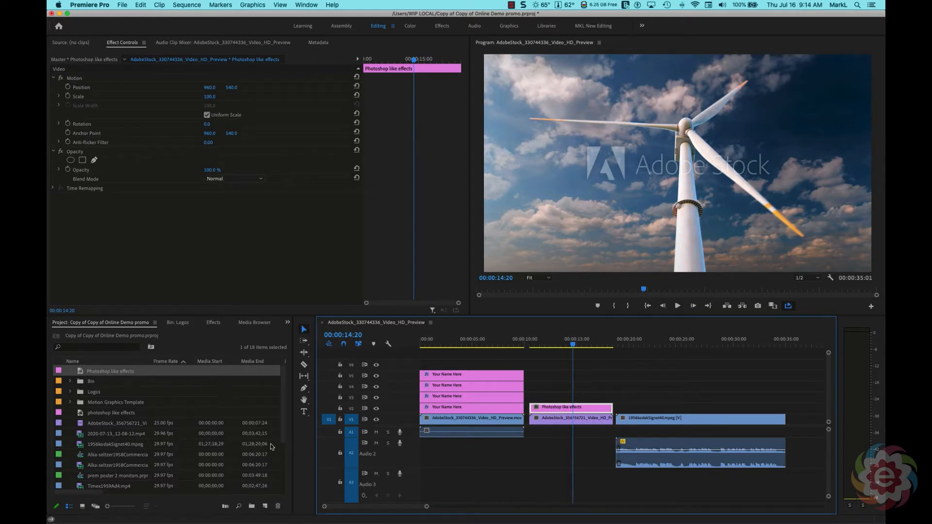
Step: Bring up the Effects panel and reorder it to sit directly after the Project panel
click(212, 323)
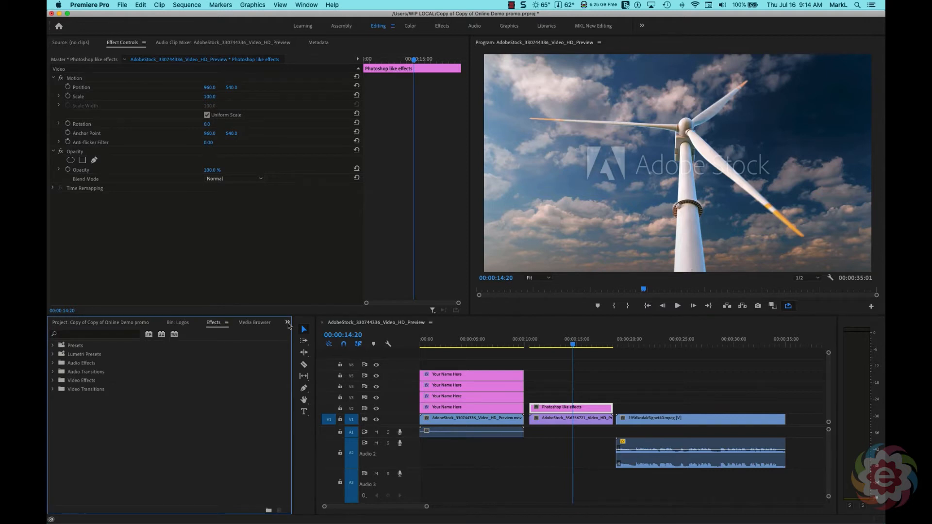
click(287, 323)
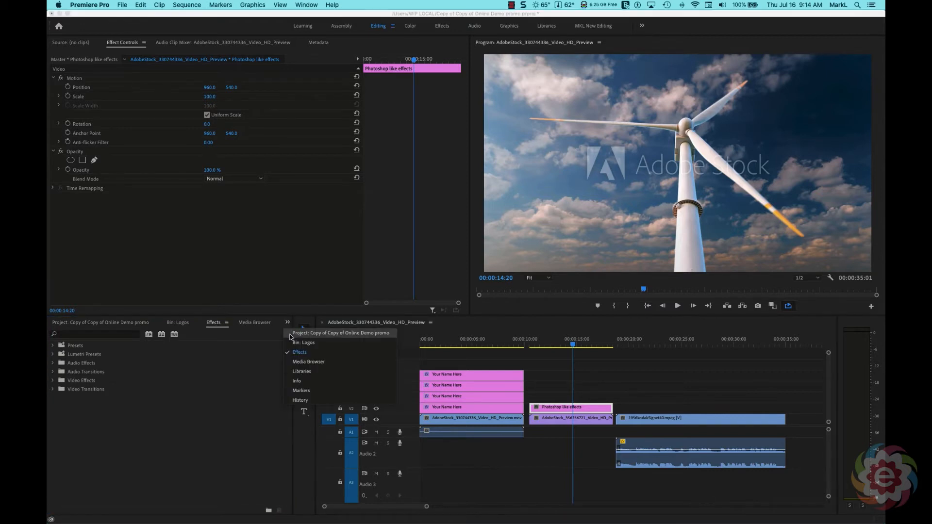
click(311, 355)
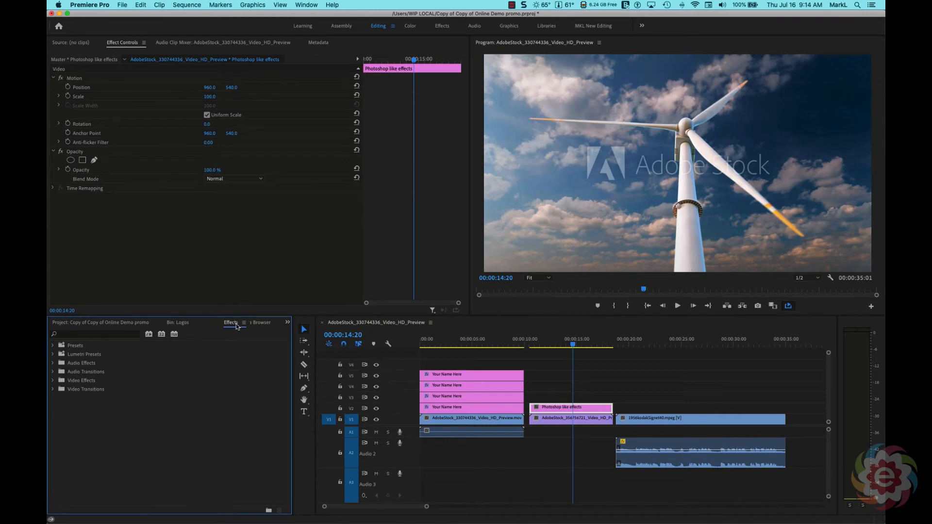
drag(236, 326, 148, 325)
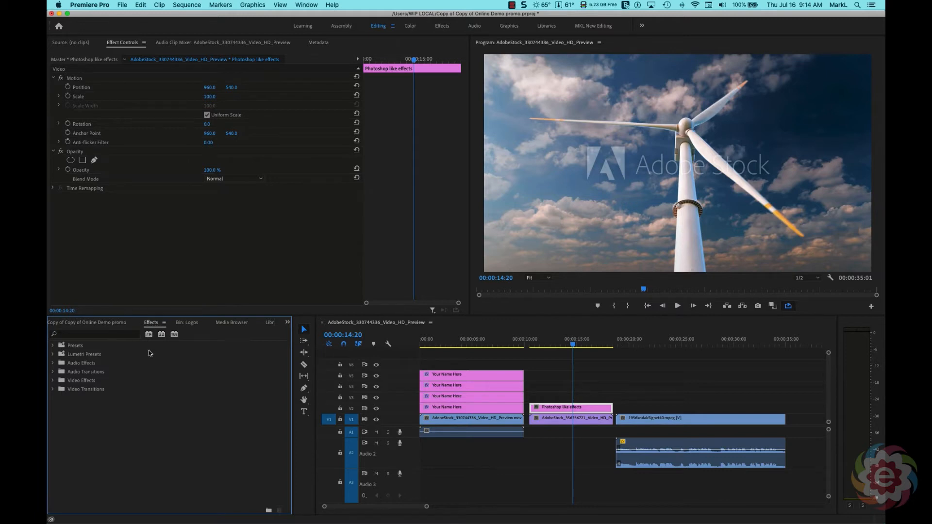
Step: Apply the Gaussian Blur video effect from the Blur & Sharpen group to the adjustment layer on V2
click(52, 380)
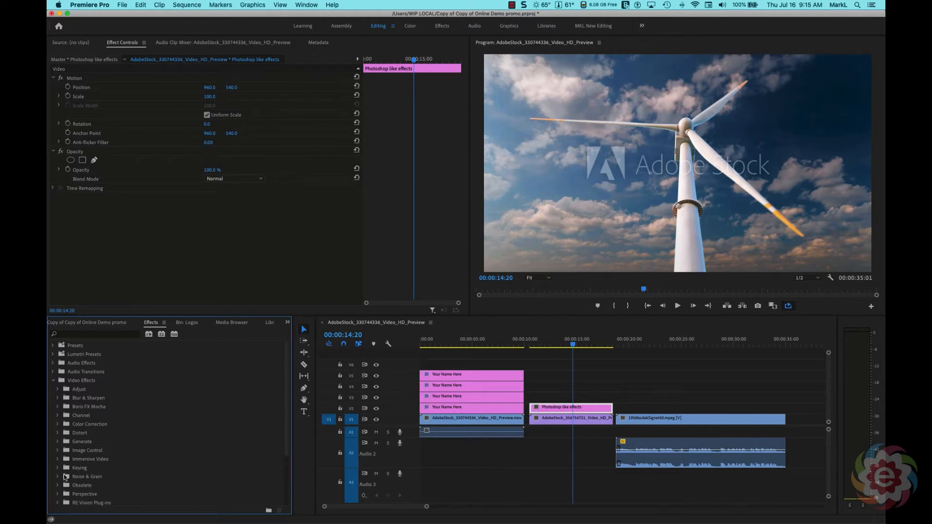
click(58, 398)
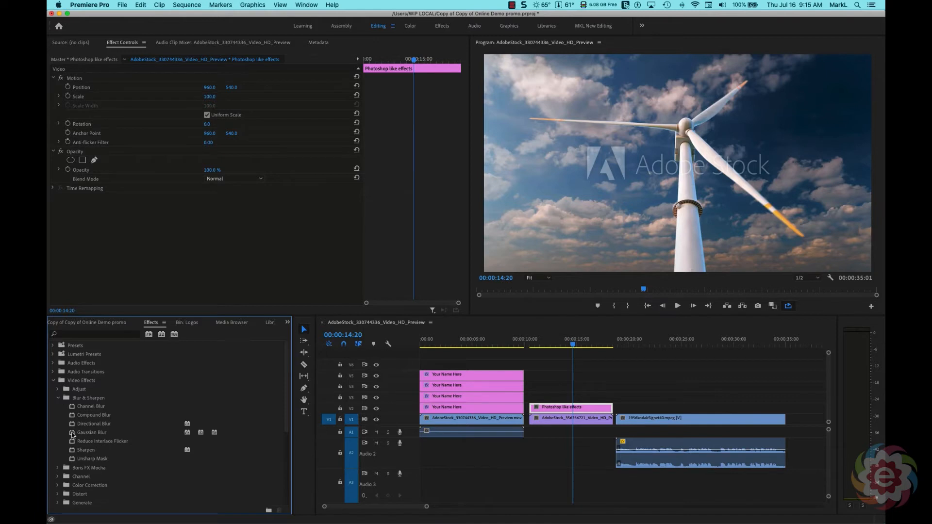
drag(71, 434, 538, 365)
drag(558, 386, 557, 410)
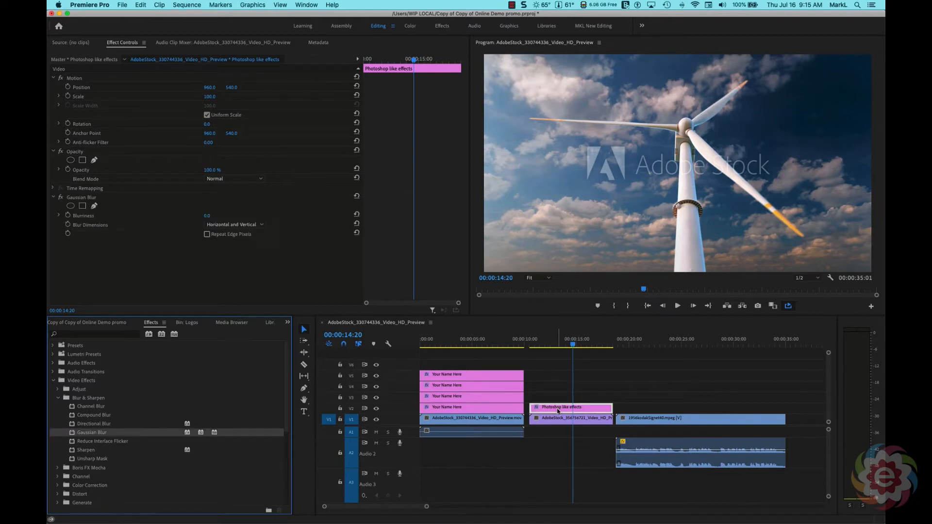
Step: Set the Gaussian Blur's Blurriness on the adjustment layer to 59
double_click(557, 408)
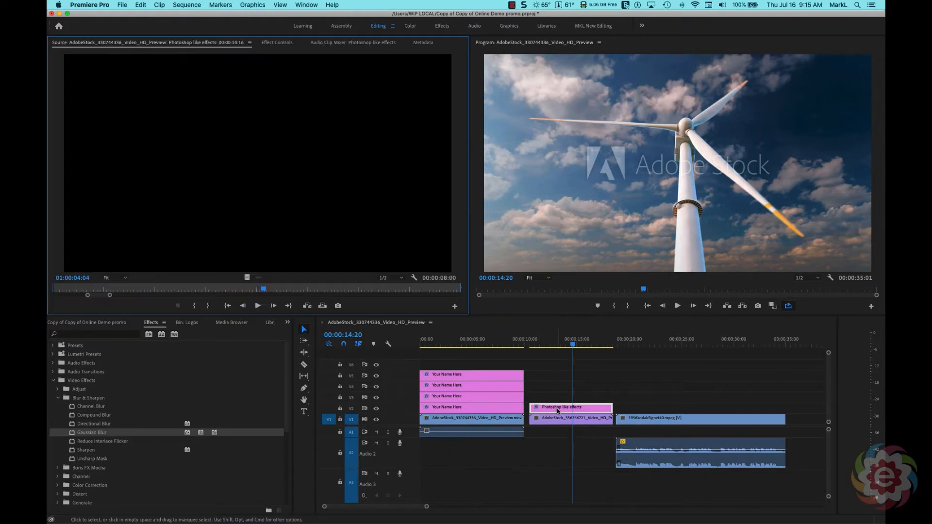
click(279, 43)
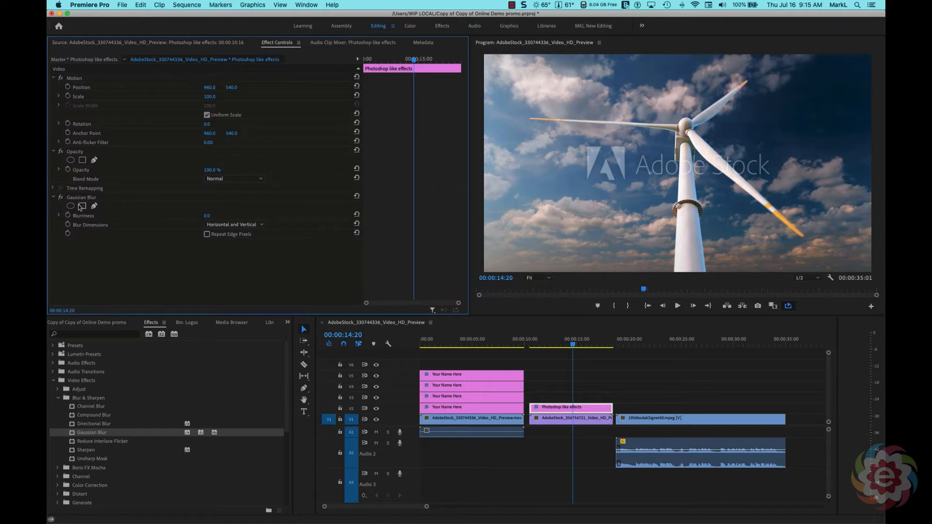
click(204, 216)
text(41)
key(Return)
drag(208, 216, 188, 215)
drag(207, 216, 233, 216)
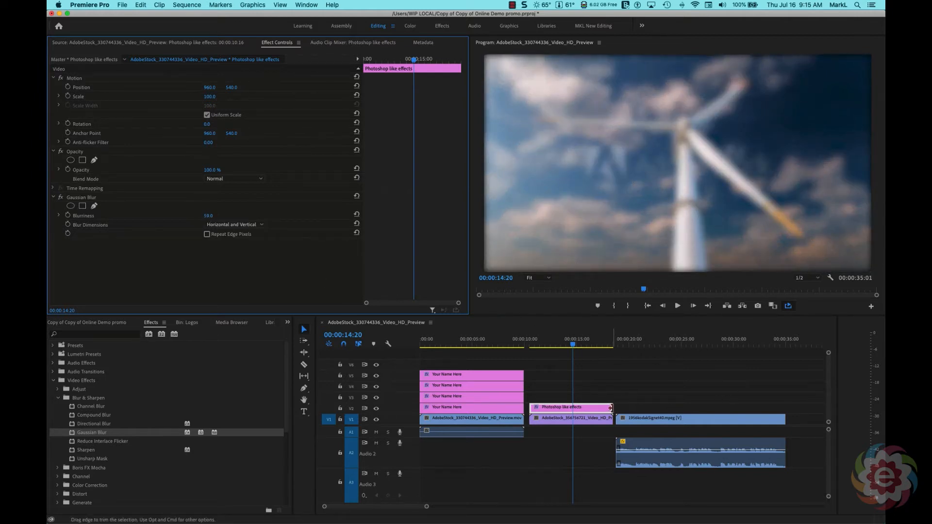
Step: Trim the adjustment layer to a short middle section of the turbine clip starting at 00:00:13:04, and scrub across it to check the blur
drag(611, 407, 557, 413)
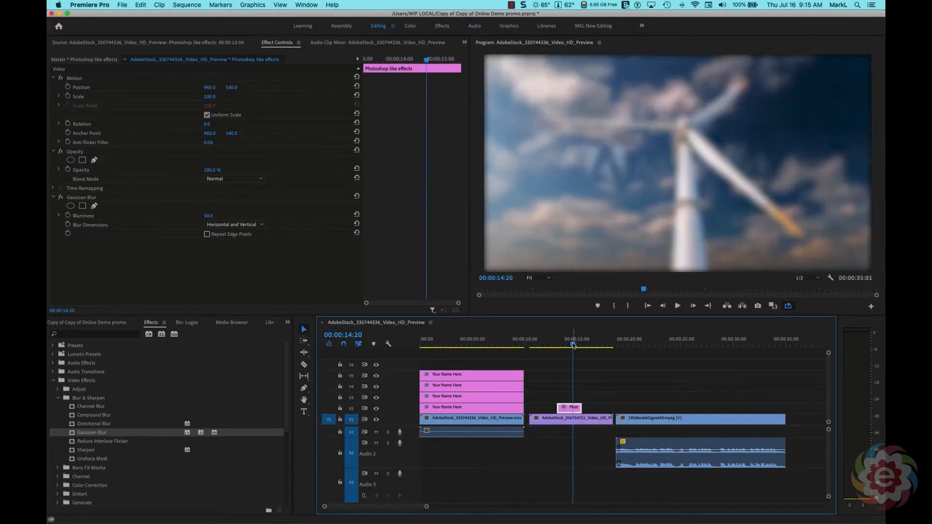
drag(573, 345, 553, 347)
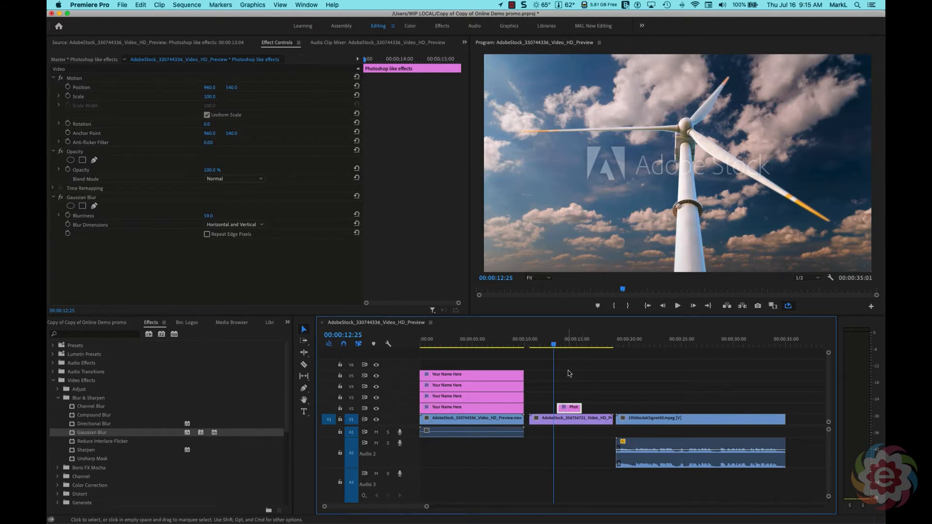
click(564, 345)
drag(566, 346, 567, 346)
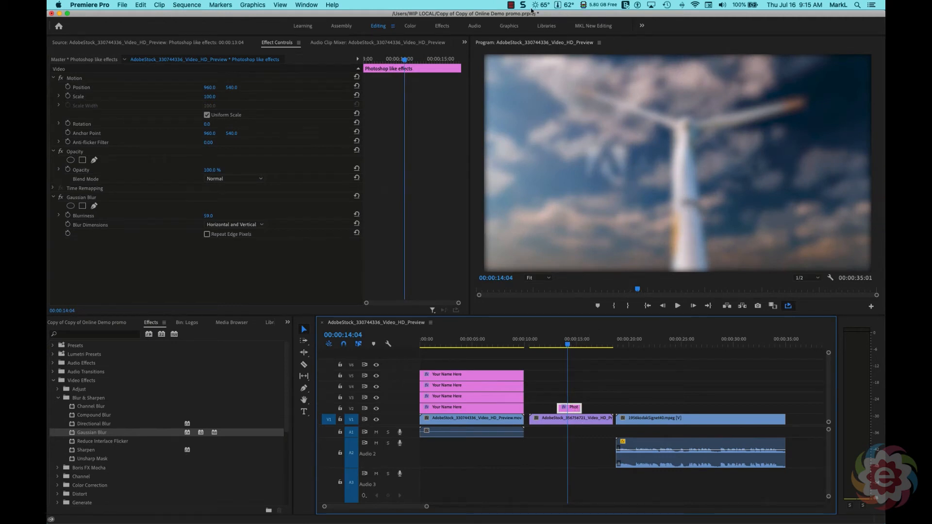
click(511, 5)
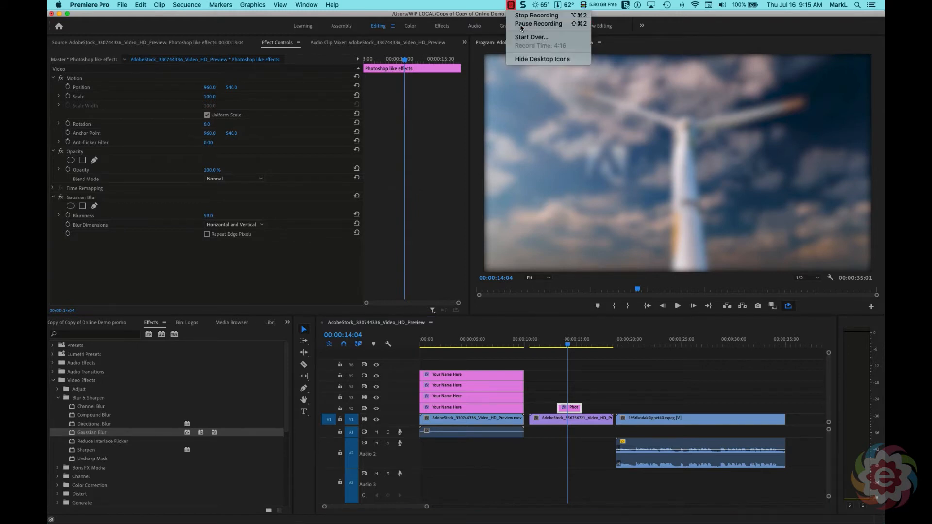
Step: Apply the Black & White video effect from the Image Control group to the adjustment layer on V2
click(516, 16)
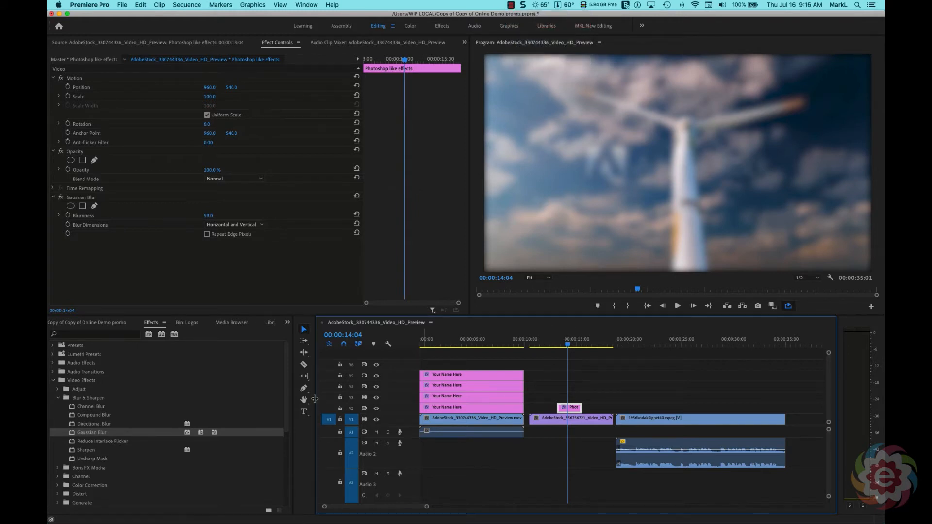
click(58, 398)
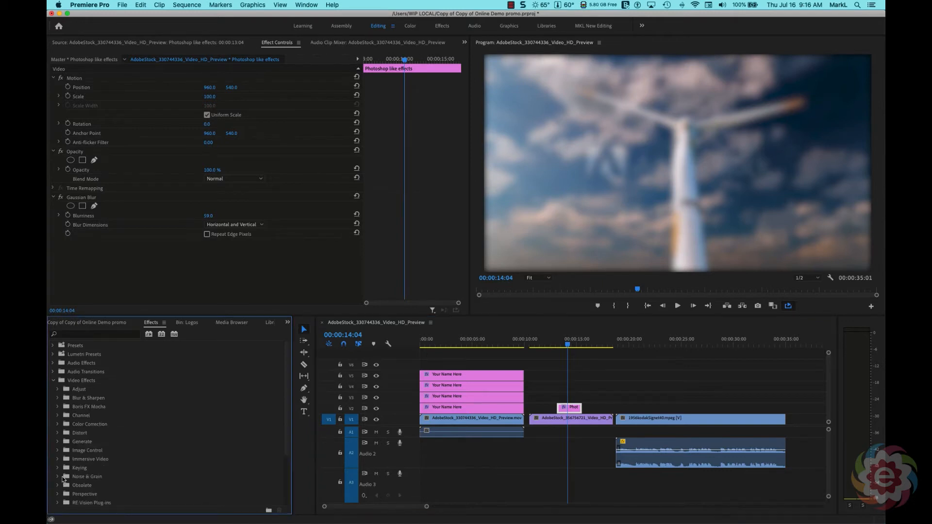
click(58, 450)
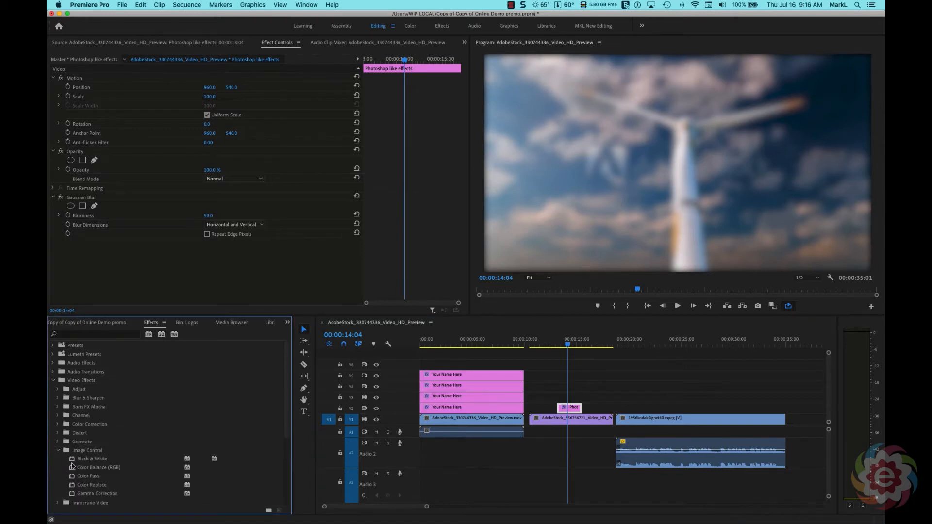
drag(78, 459, 574, 408)
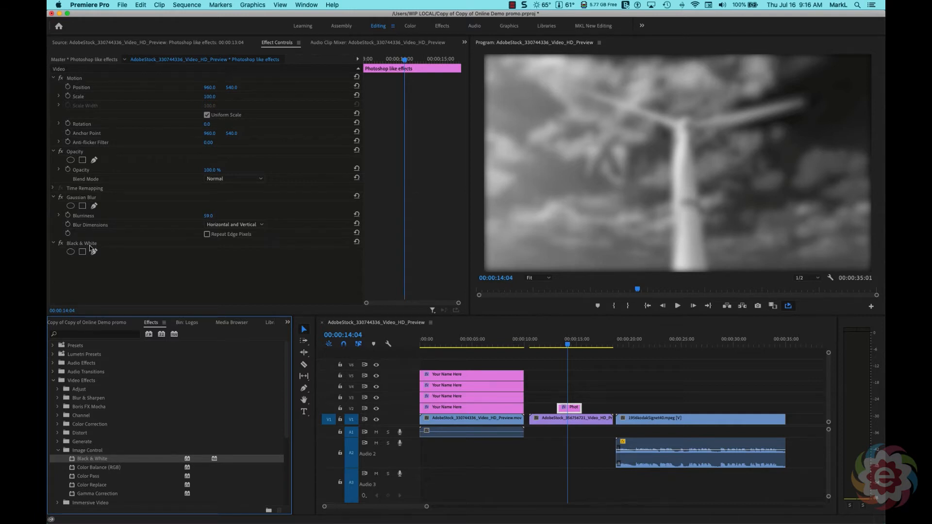
Step: Toggle the Black & White effect off and on to compare the picture with and without it
click(61, 244)
click(61, 244)
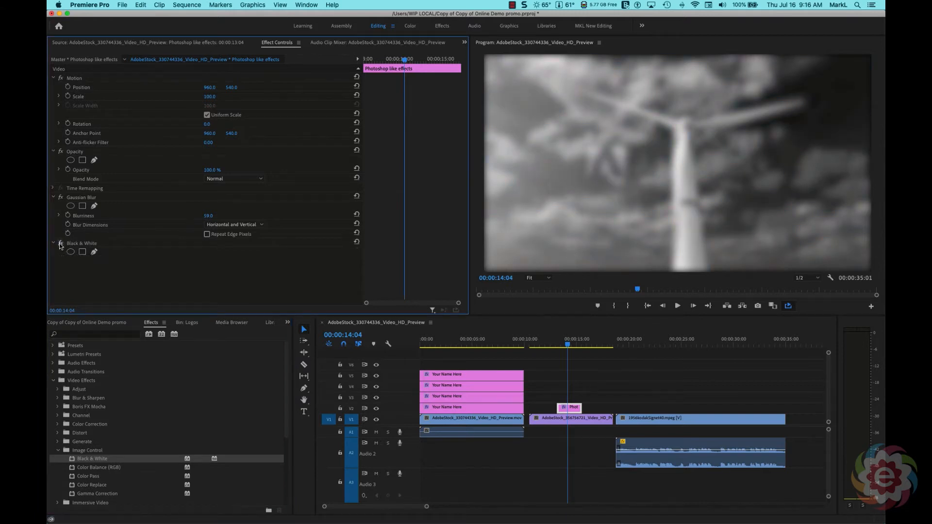
click(61, 244)
click(61, 244)
Step: Add a rectangular mask to the Black & White effect and reshape its corners to enclose the turbine's hub and tower
click(82, 252)
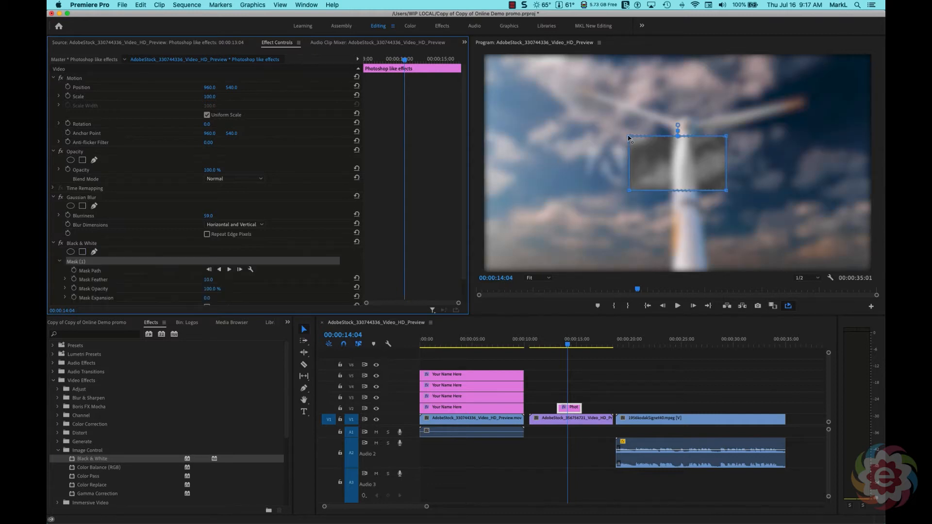
drag(629, 136, 690, 93)
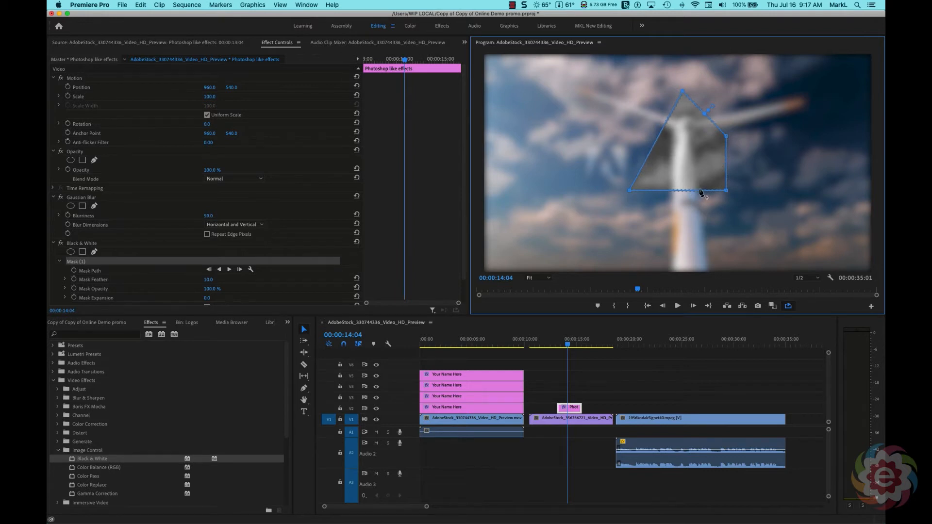
drag(726, 191, 749, 245)
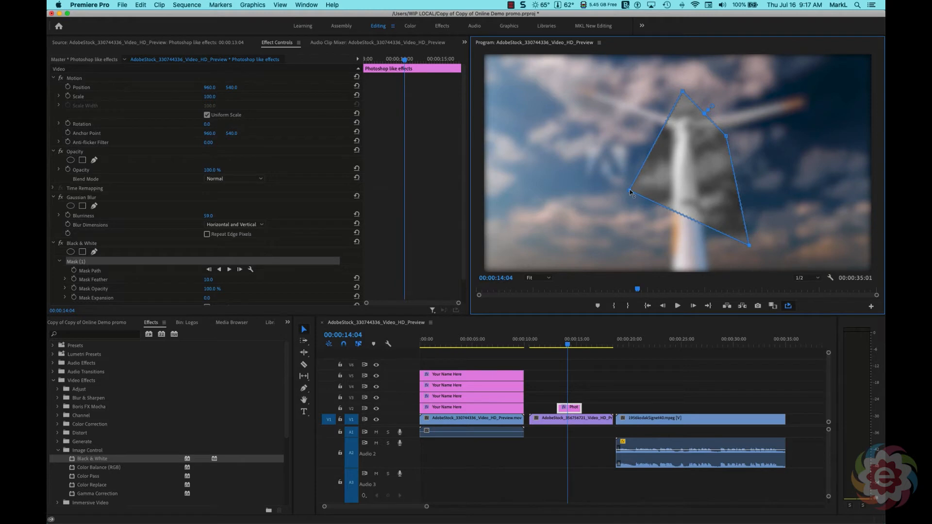
drag(630, 191, 627, 252)
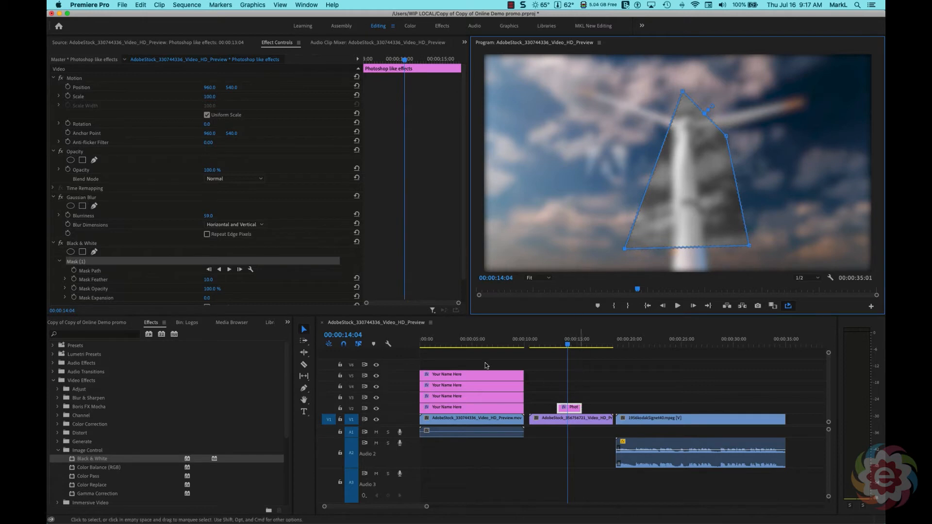
Step: Delete the adjustment layer from V2 and move the playhead to 00:00:03:13, over the stacked title clips
click(575, 412)
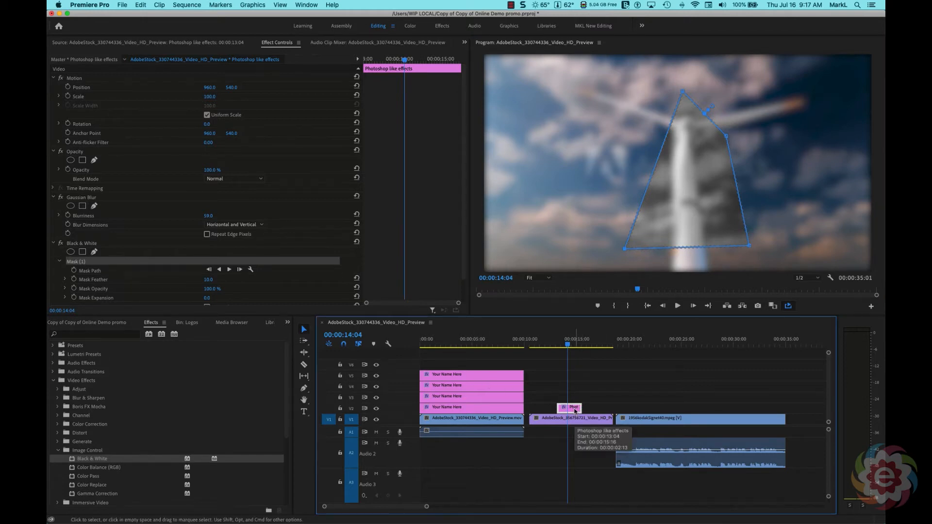
key(Delete)
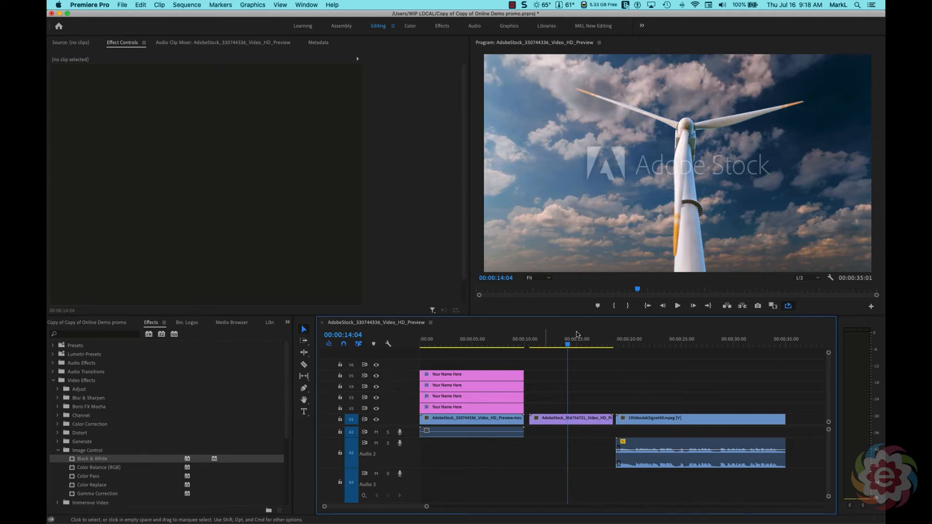
drag(567, 346, 457, 351)
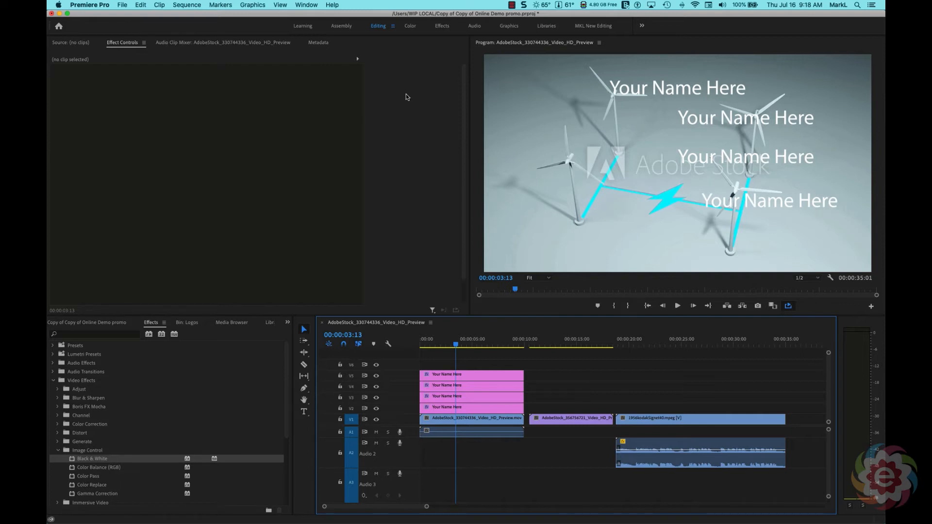
Step: Make the Program monitor active and turn on Show Guides
click(279, 6)
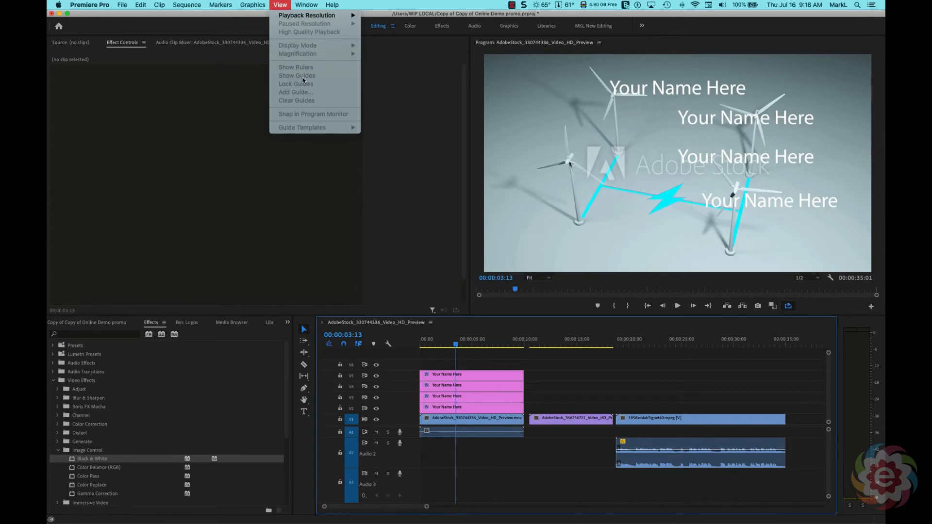
click(532, 117)
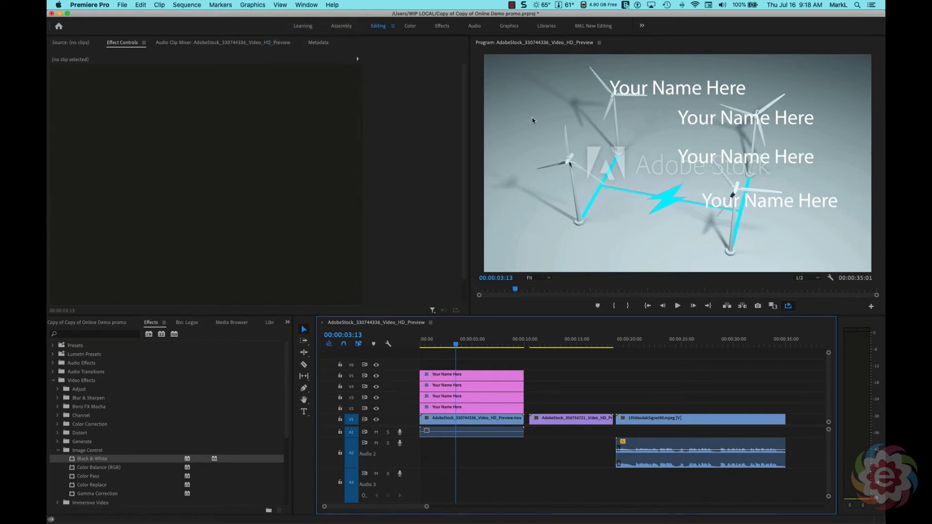
click(500, 47)
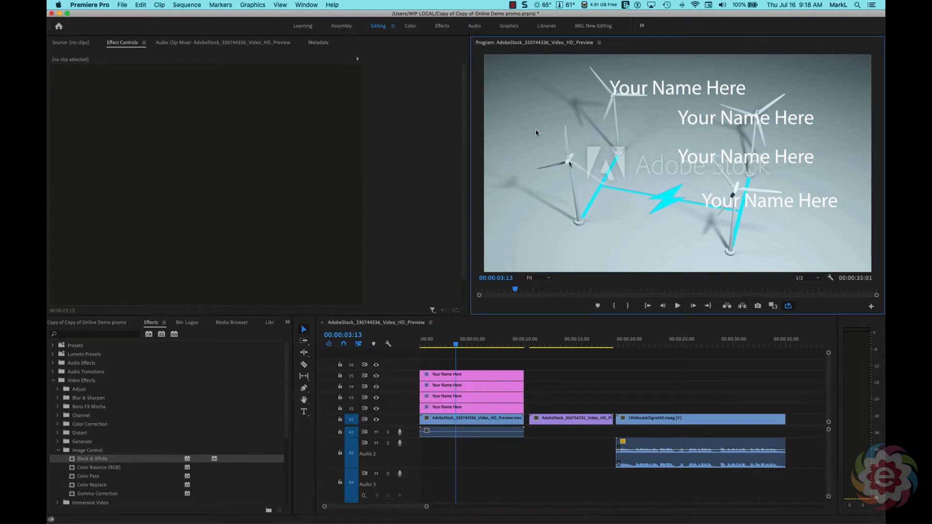
click(280, 4)
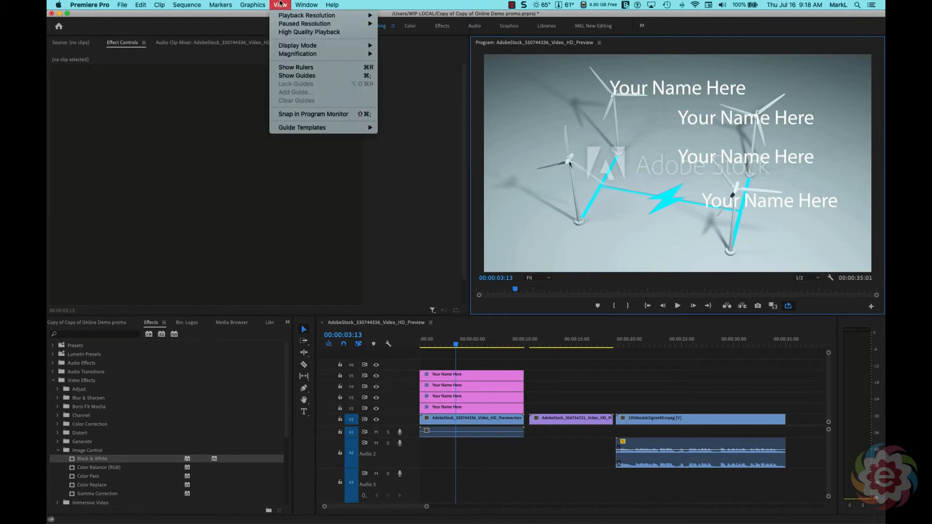
click(300, 77)
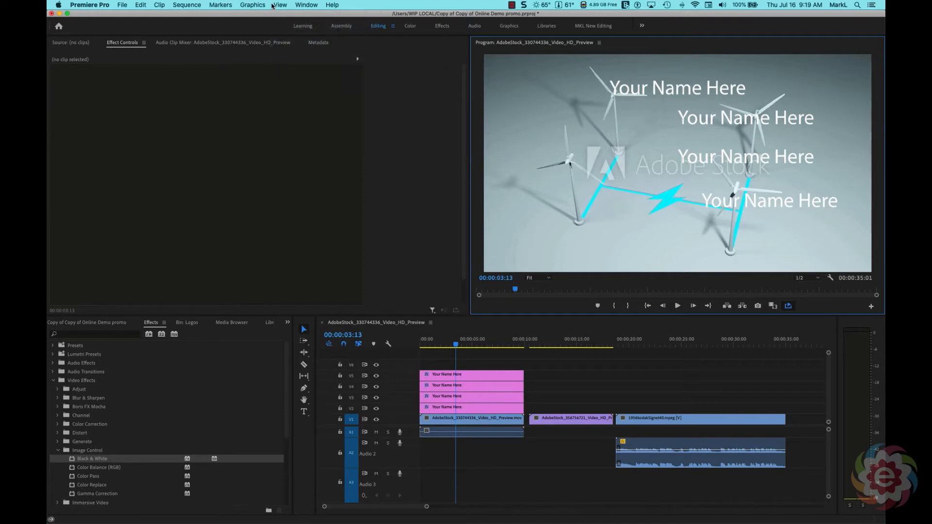
Step: Show rulers around the Program monitor and enable Snap in Program Monitor
click(279, 6)
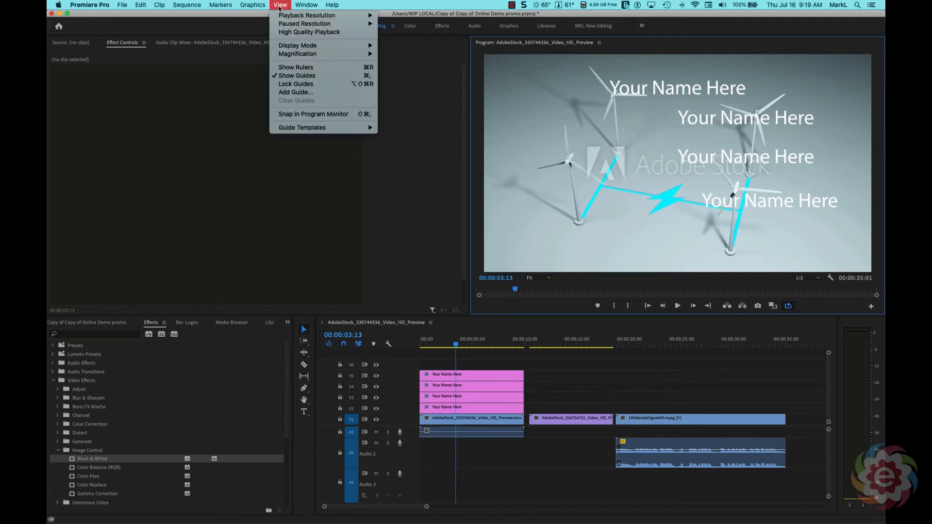
click(315, 69)
click(283, 4)
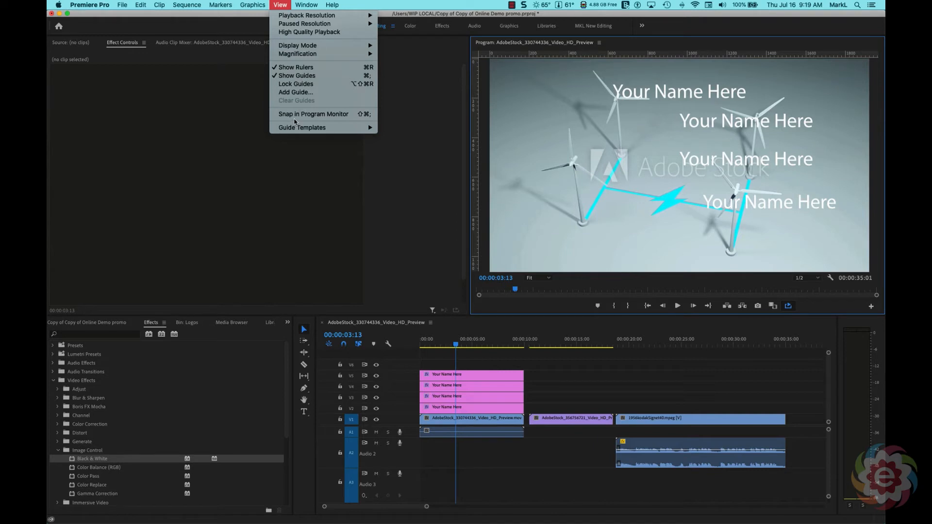
click(333, 117)
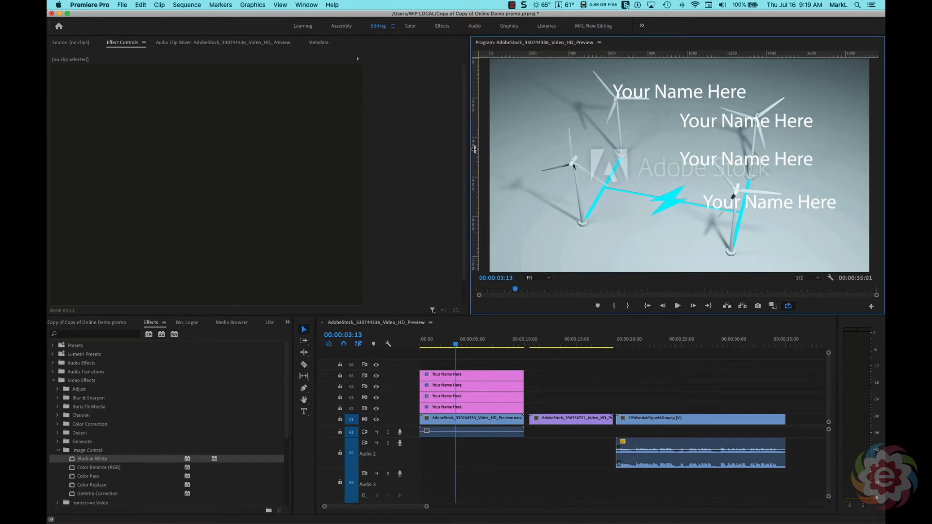
Step: Pull a vertical guide out of the vertical ruler to near the 200-pixel mark, and return it to the ruler to remove it
drag(474, 149, 529, 153)
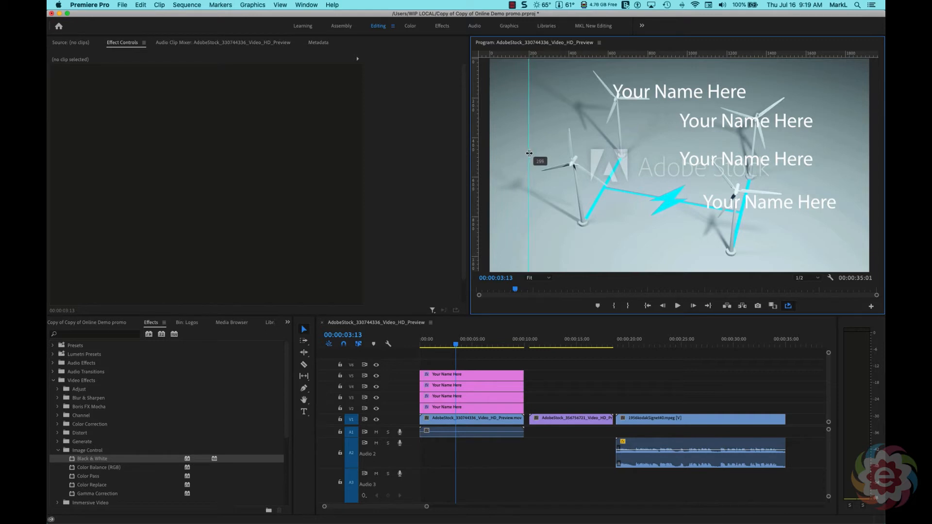
drag(529, 153, 527, 153)
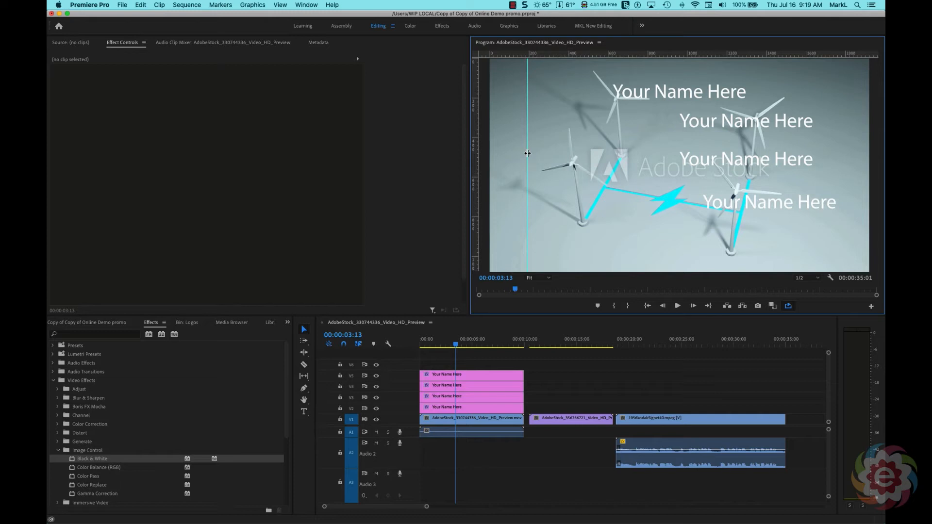
drag(527, 154, 473, 153)
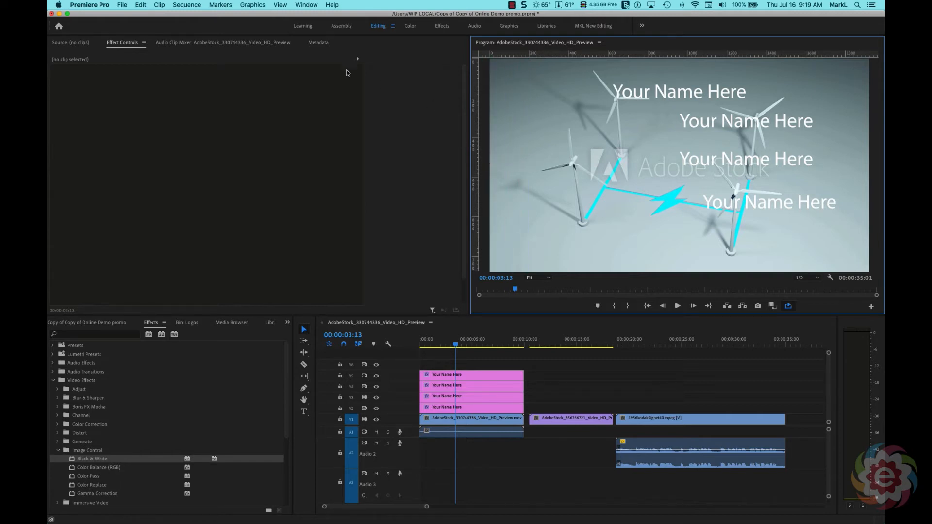
Step: Add a vertical guide about 200 pixels from the left edge of the frame using the Add Guide dialog
click(280, 5)
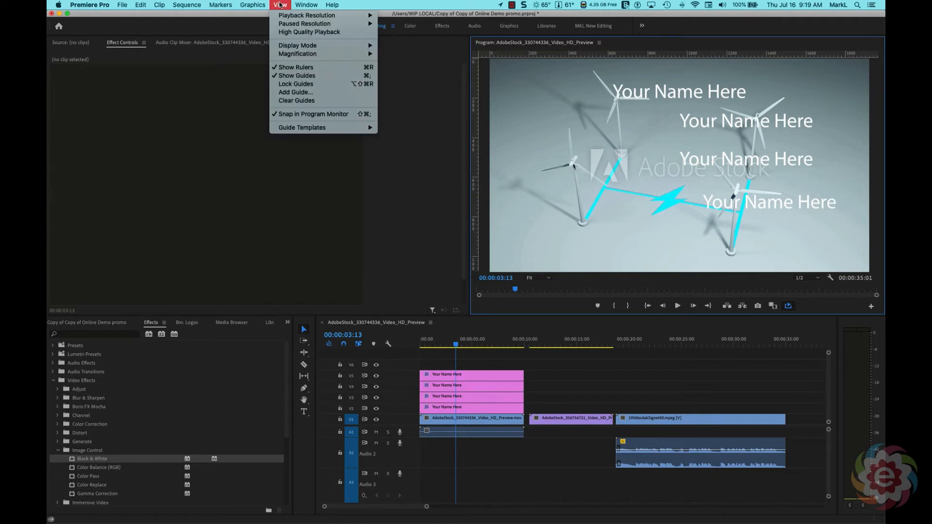
click(315, 93)
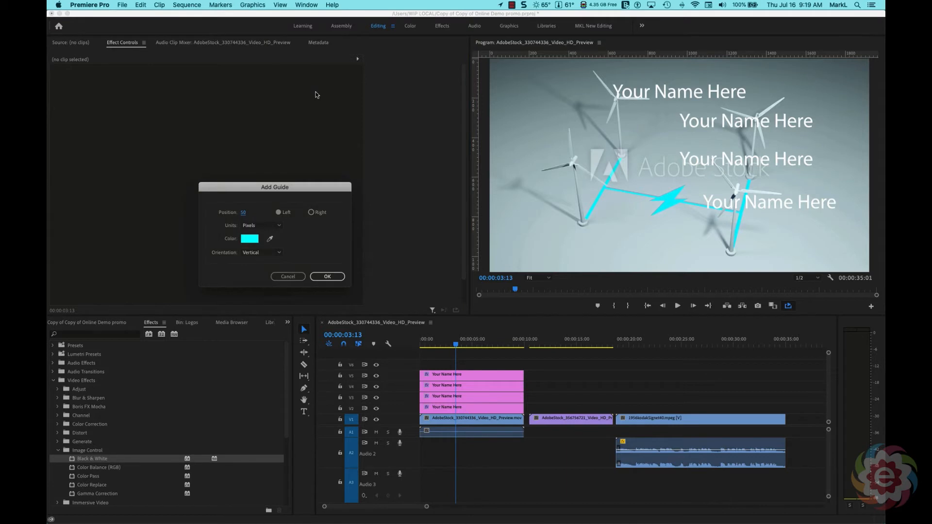
click(244, 214)
click(323, 277)
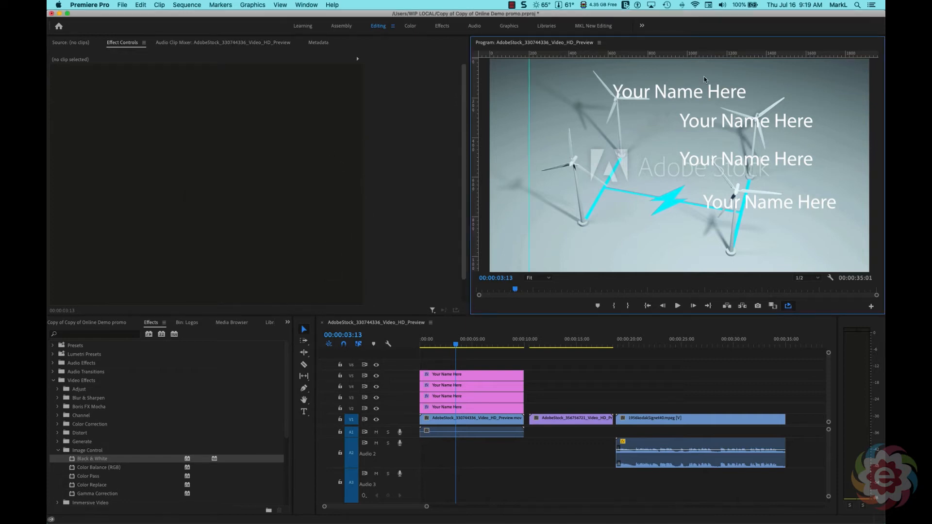
Step: Move all four "Your Name Here" titles so their left edges snap to the vertical guide, spaced one below another
click(688, 97)
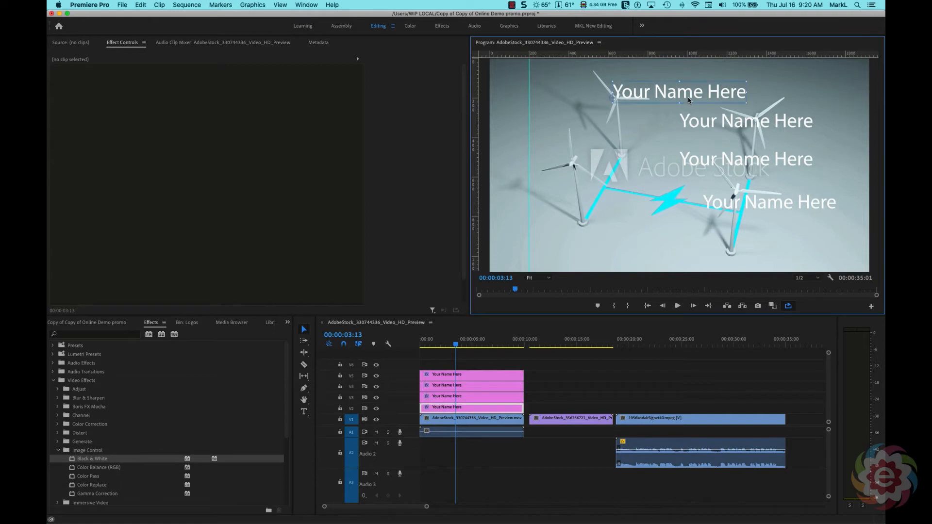
drag(717, 97, 637, 96)
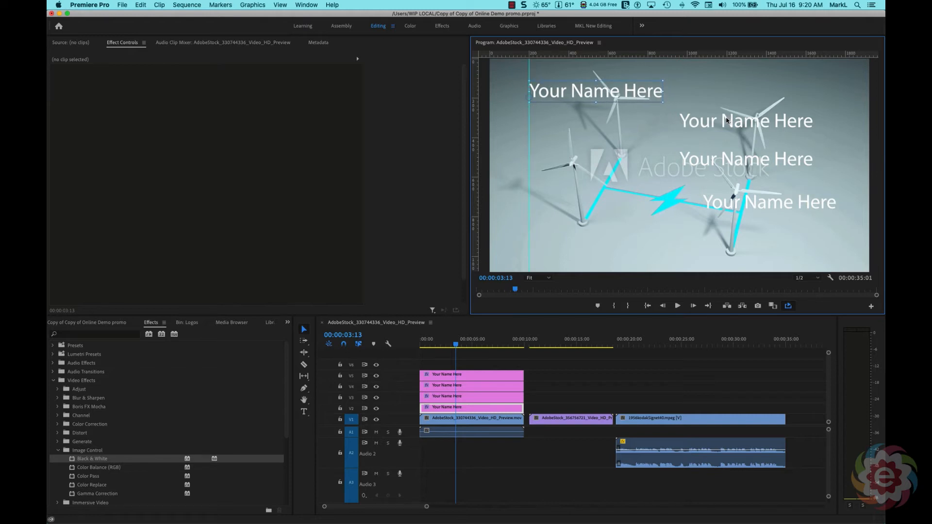
drag(725, 119, 574, 127)
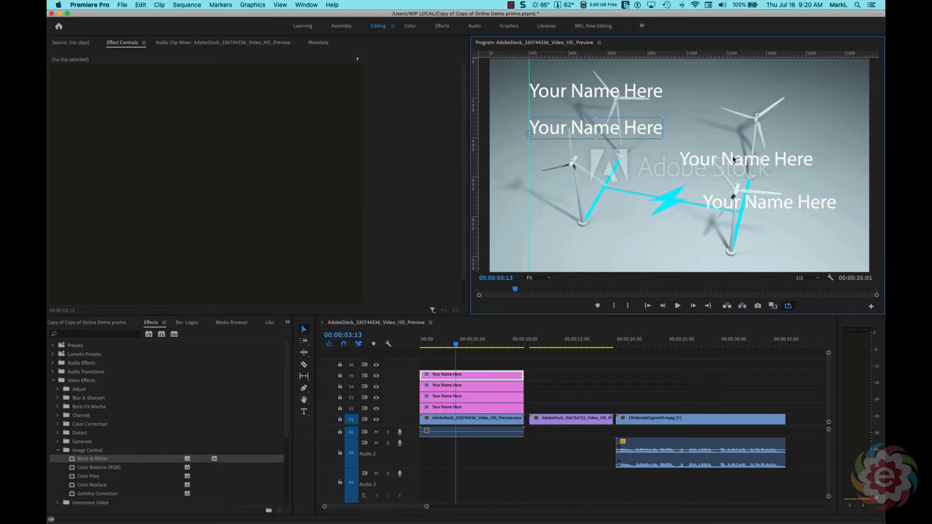
drag(733, 160, 583, 164)
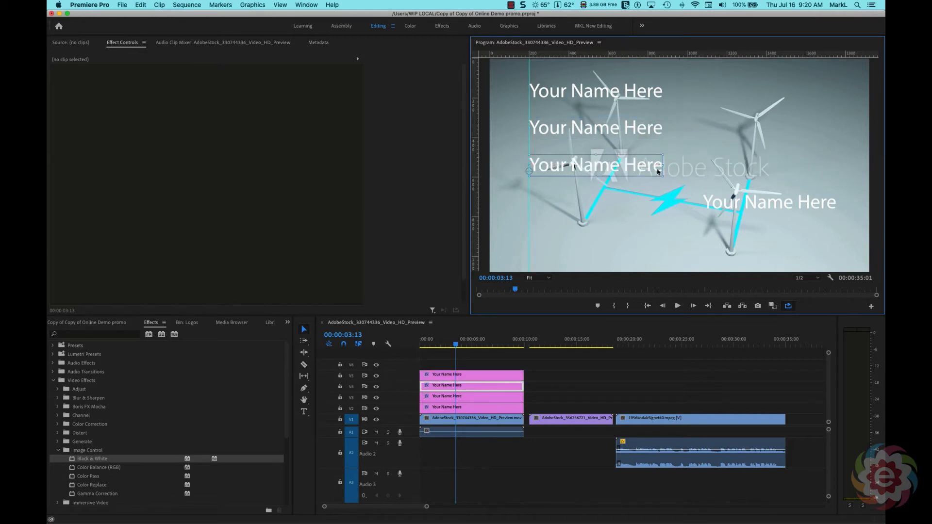
drag(746, 210, 576, 217)
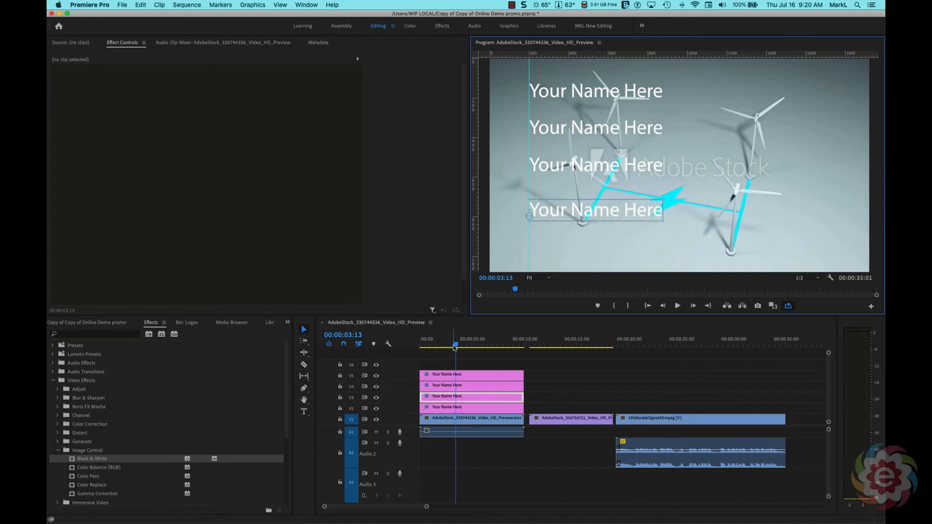
Step: Add the text "wind" over the wind turbine clip at 00:00:15:18, and reposition it higher in the frame toward the vertical guide
click(583, 345)
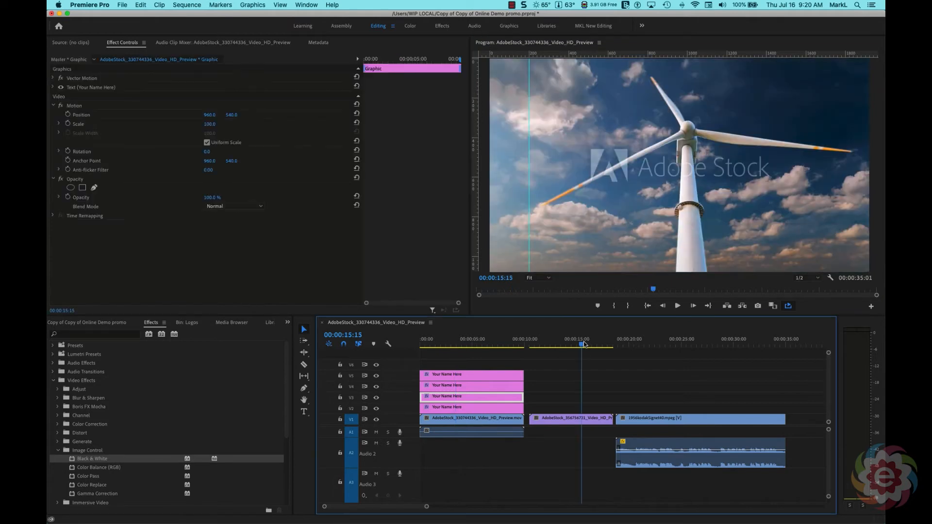
click(583, 344)
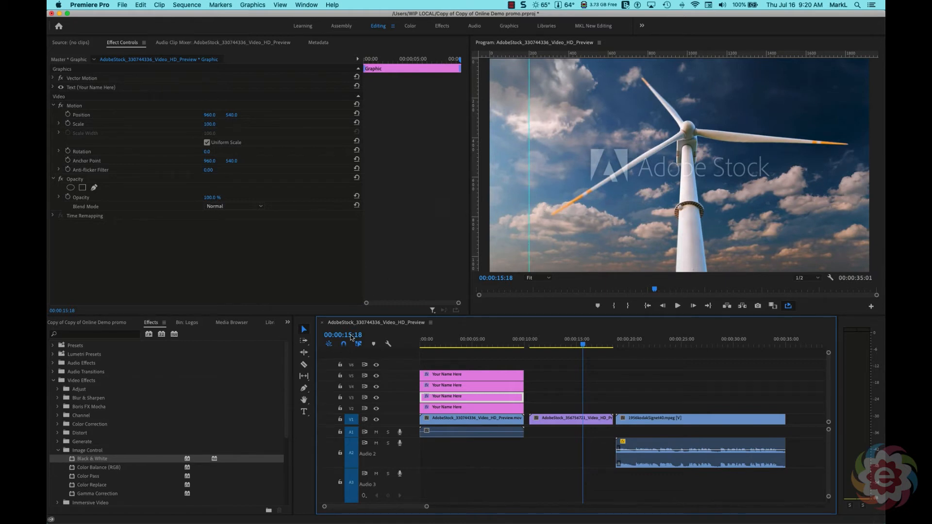
click(305, 412)
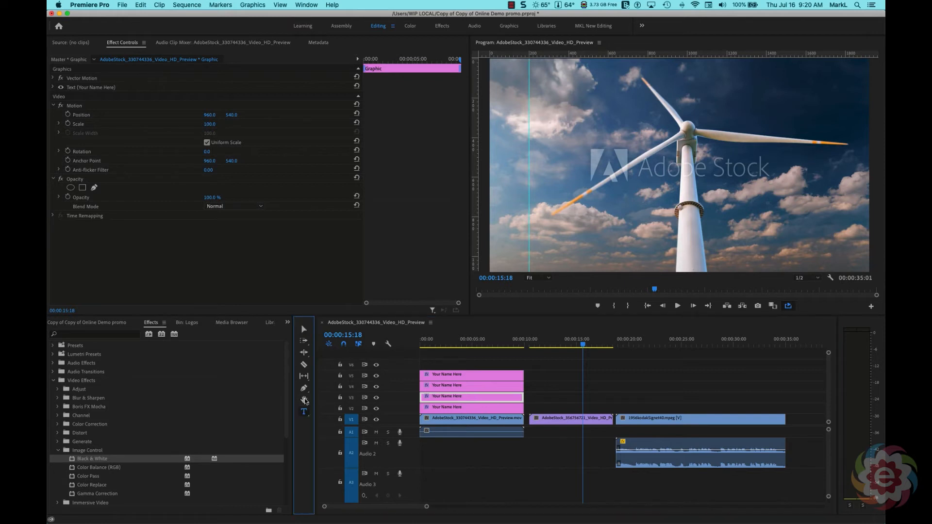
click(570, 160)
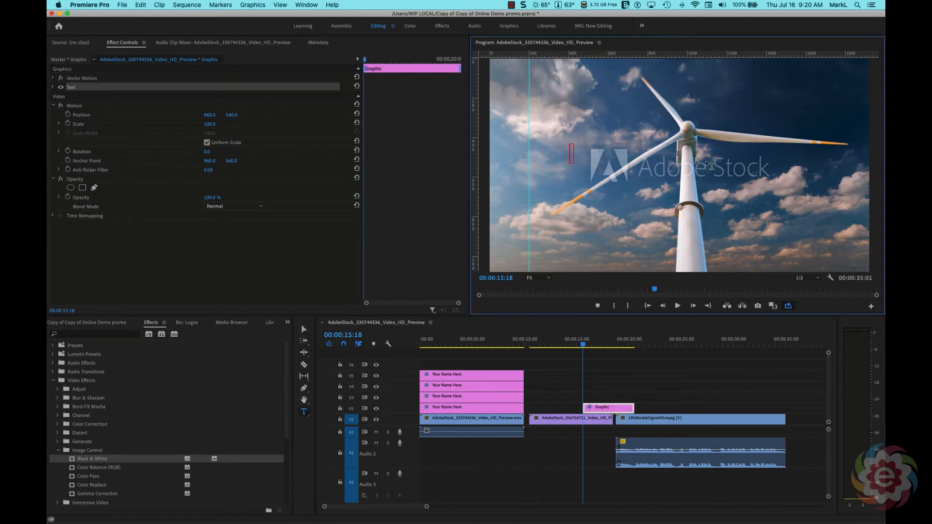
text(Wind)
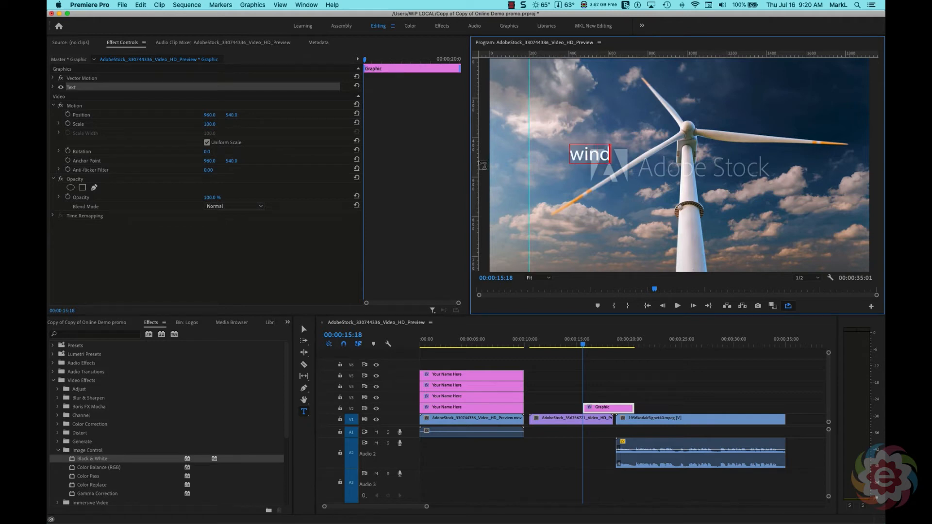
click(303, 329)
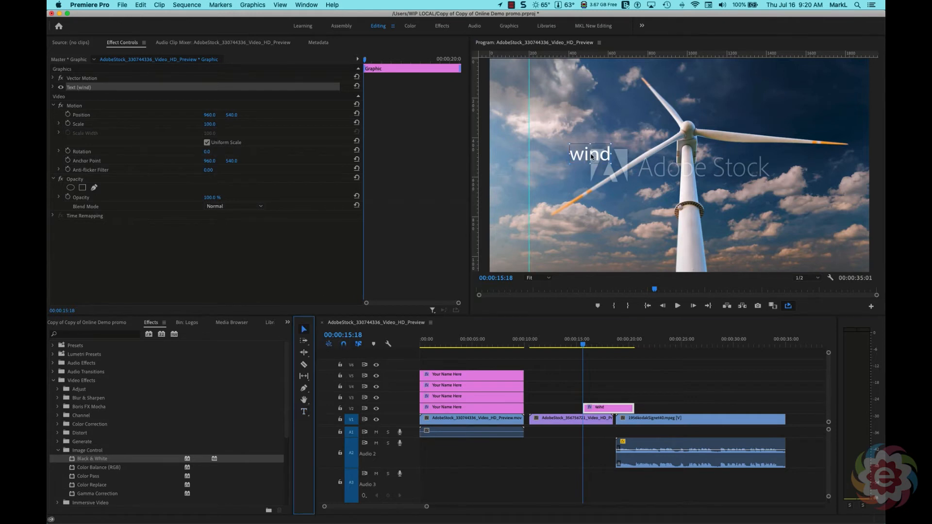
drag(590, 156, 555, 113)
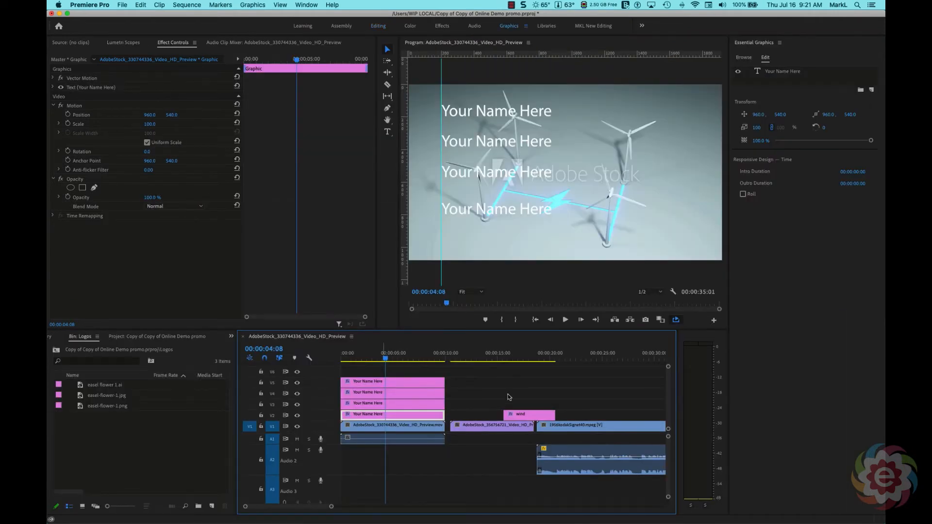
Step: Delete the "wind" title clip from the timeline
click(539, 416)
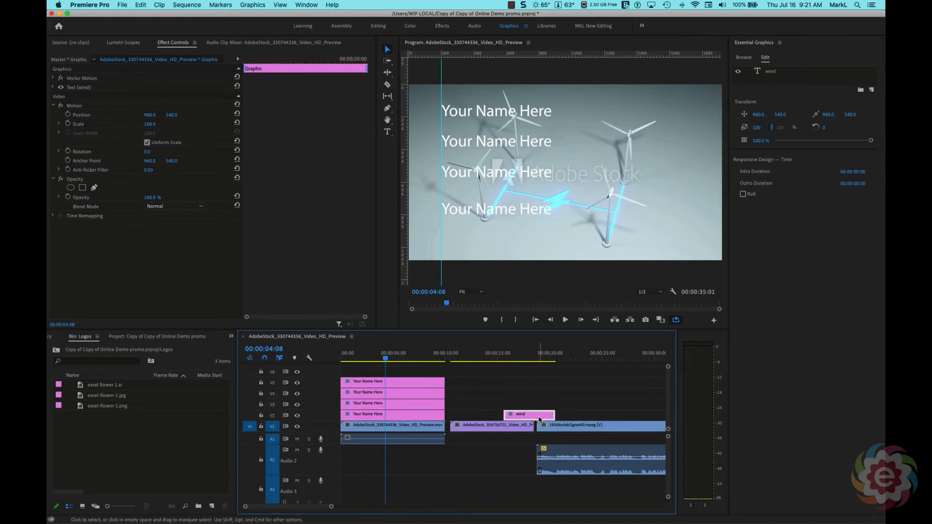
key(Delete)
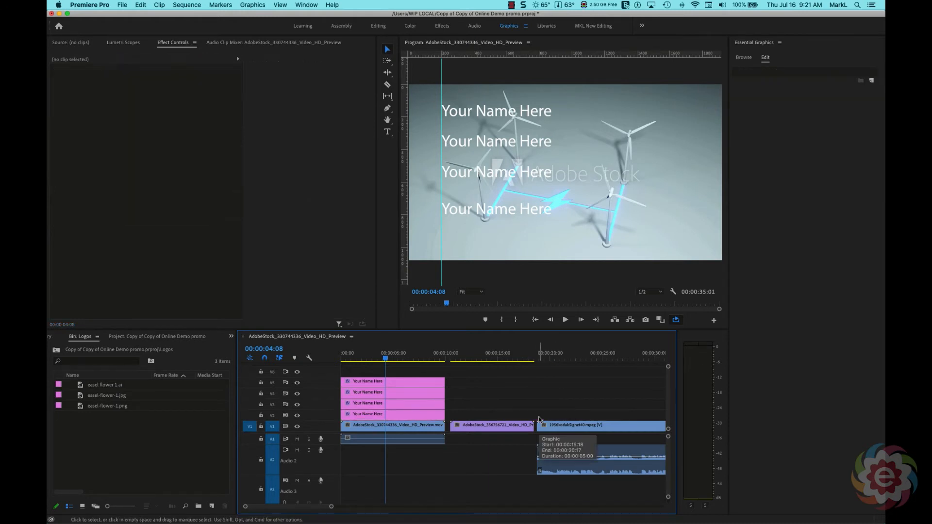
Step: In the Editing workspace, enlarge the 1956kodakSignet40.mpeg clip to about 232% at 00:00:23:00, snapping its side edge to the vertical guide
drag(386, 359, 581, 362)
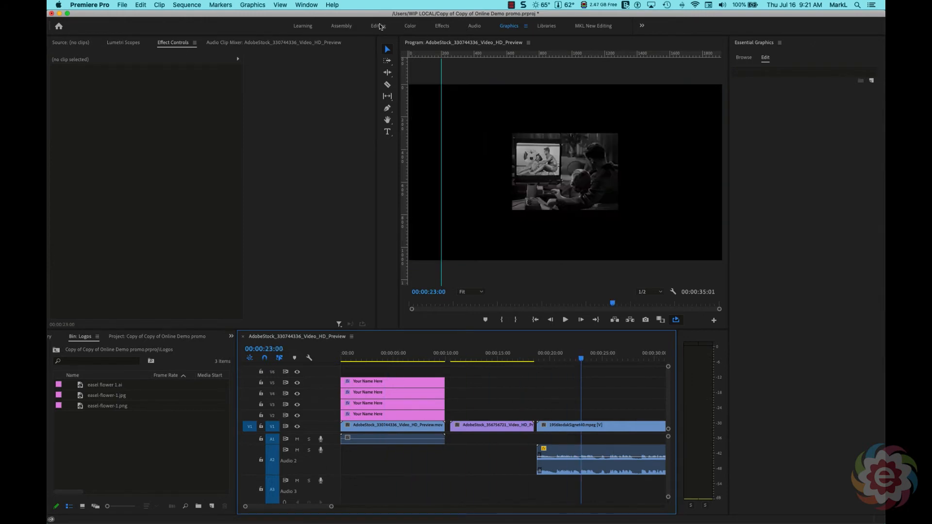
click(378, 26)
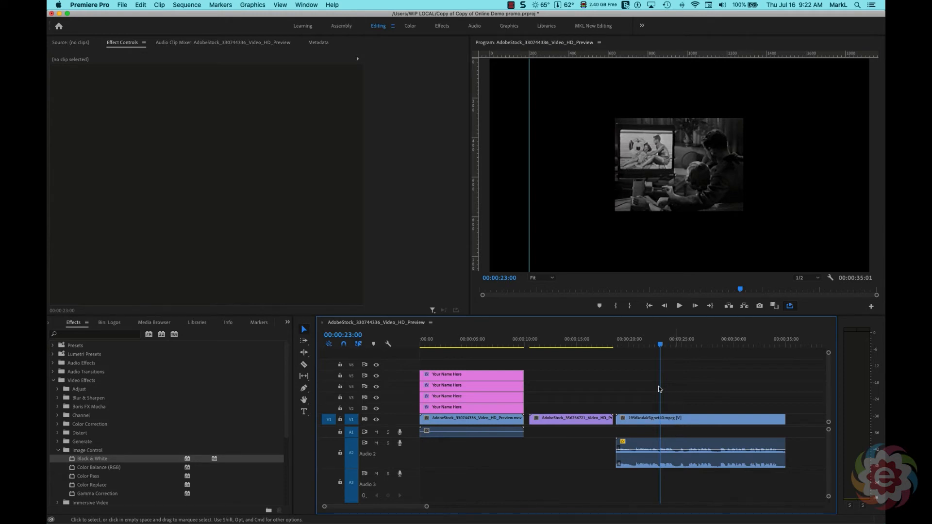
click(645, 422)
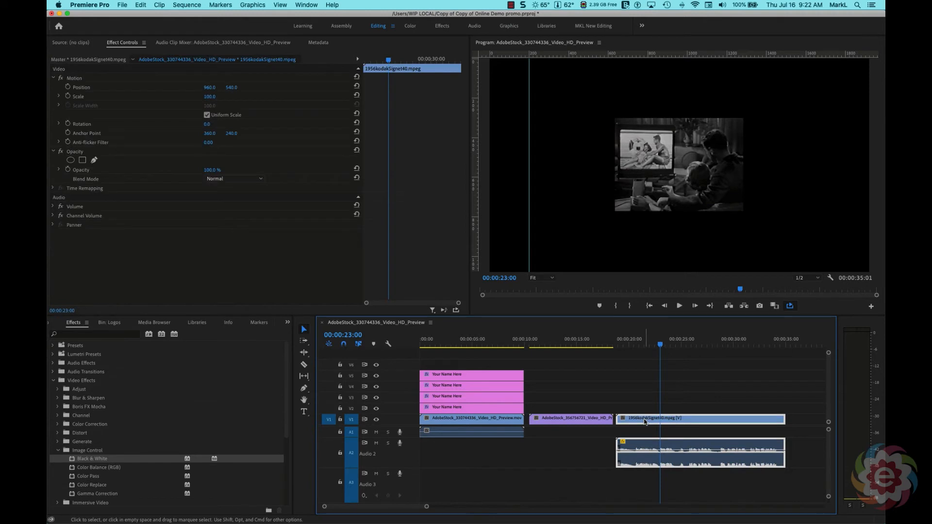
click(670, 179)
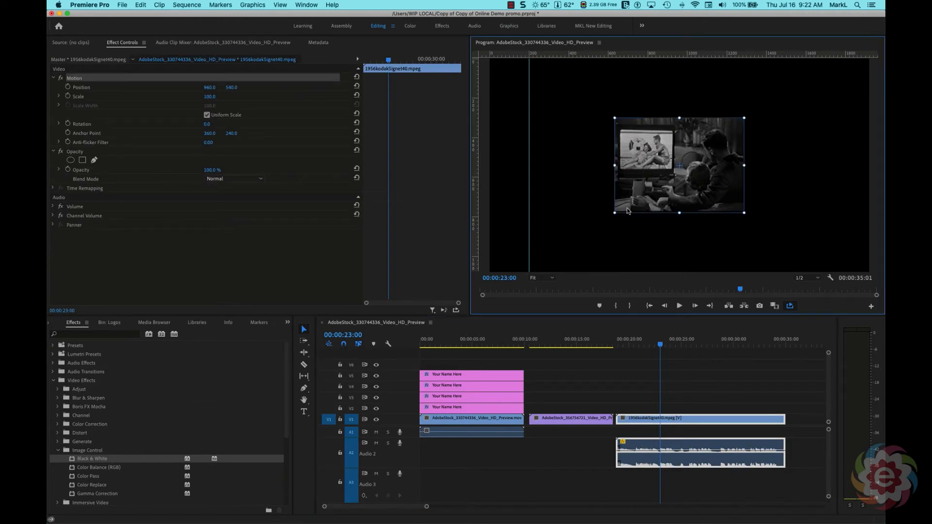
drag(613, 214, 504, 279)
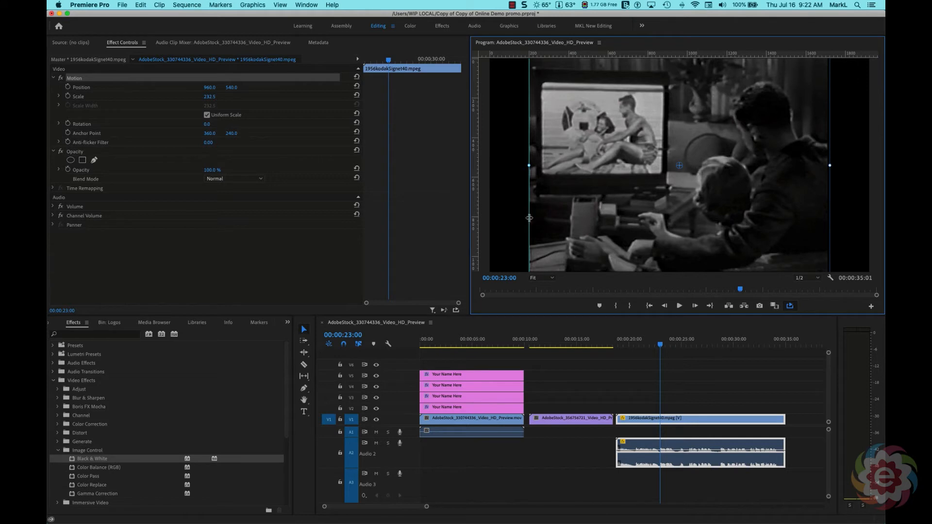
mouse_move(529, 217)
mouse_down()
mouse_move(486, 216)
mouse_move(528, 215)
mouse_up()
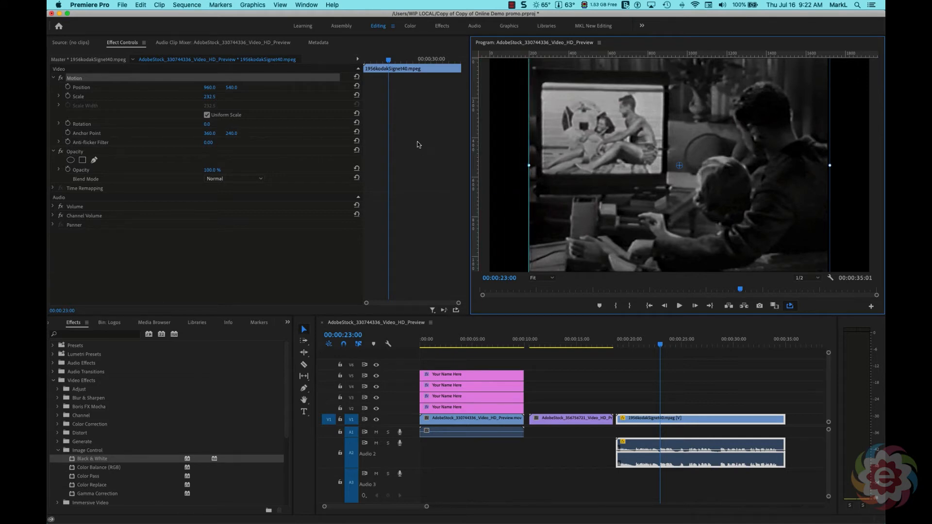
Step: Hide the guides in the Program monitor and play the 1956kodakSignet40.mpeg clip from its start
click(279, 5)
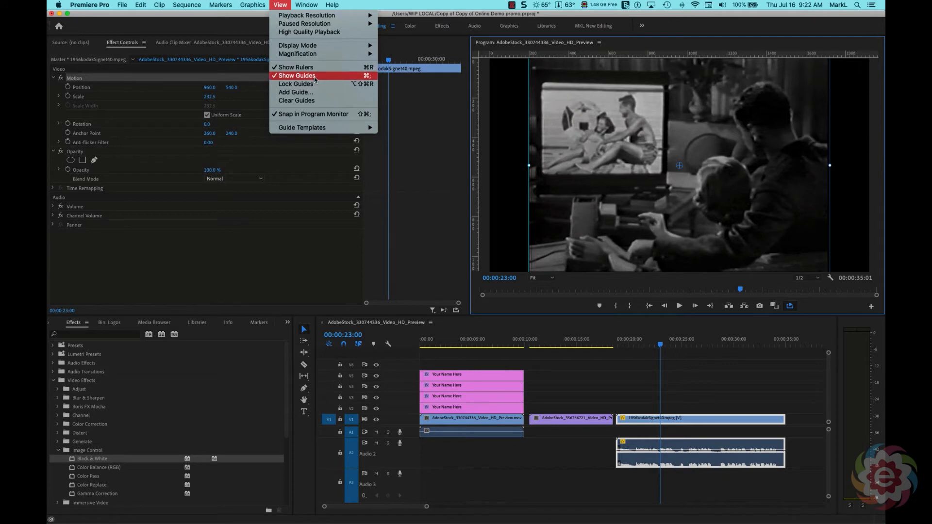
click(315, 80)
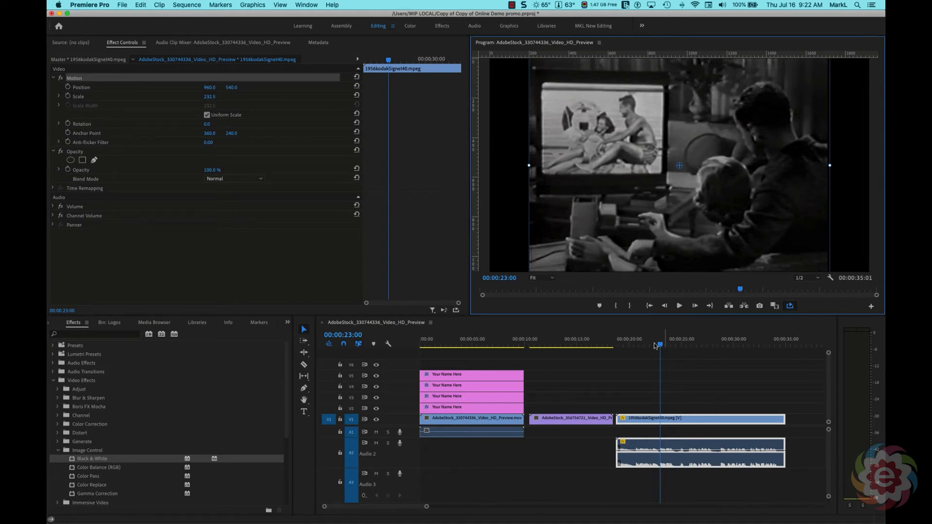
drag(660, 346, 616, 345)
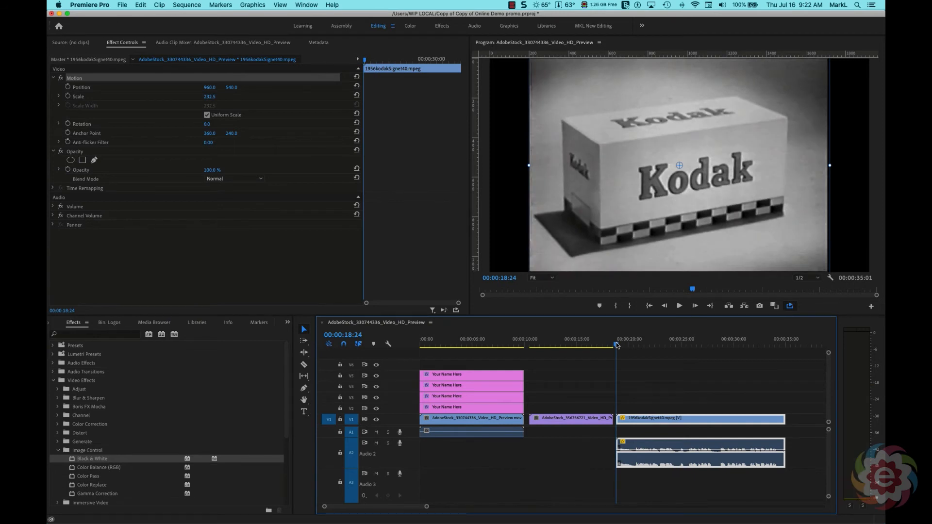
key(space)
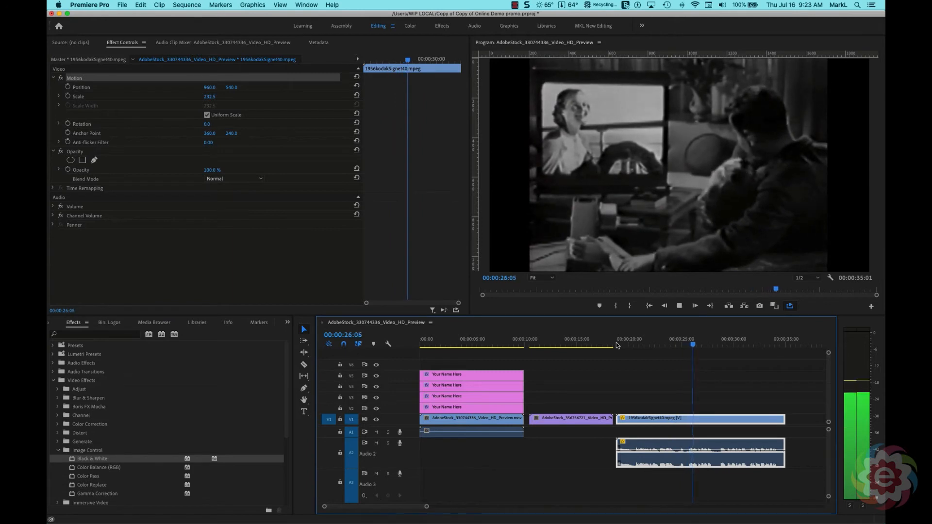
key(space)
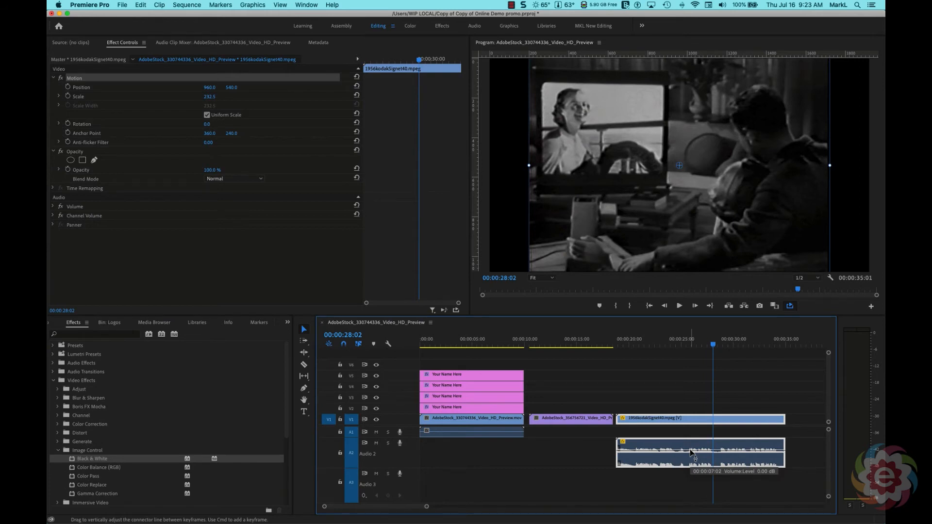
Step: Try a higher volume level on the 1956kodakSignet40.mpeg audio and play the clip again from its start
drag(689, 450, 690, 445)
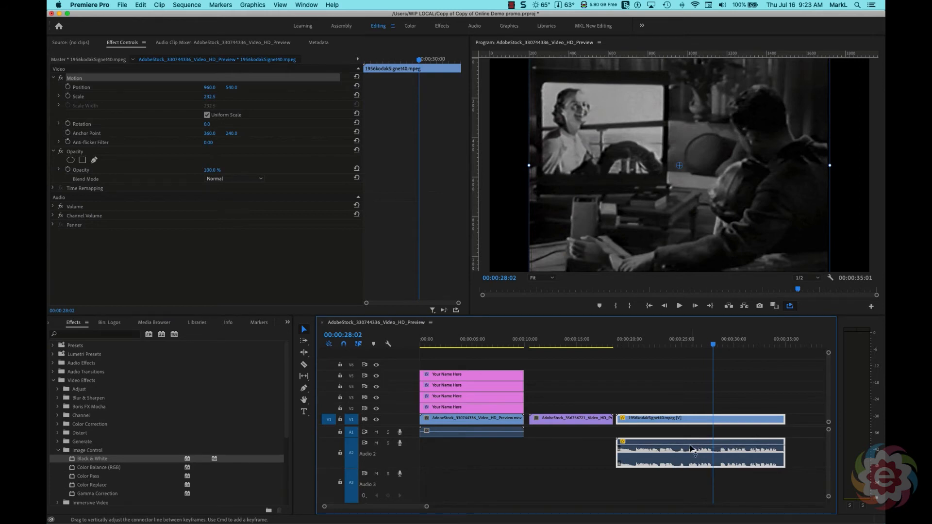
drag(713, 345, 611, 349)
key(space)
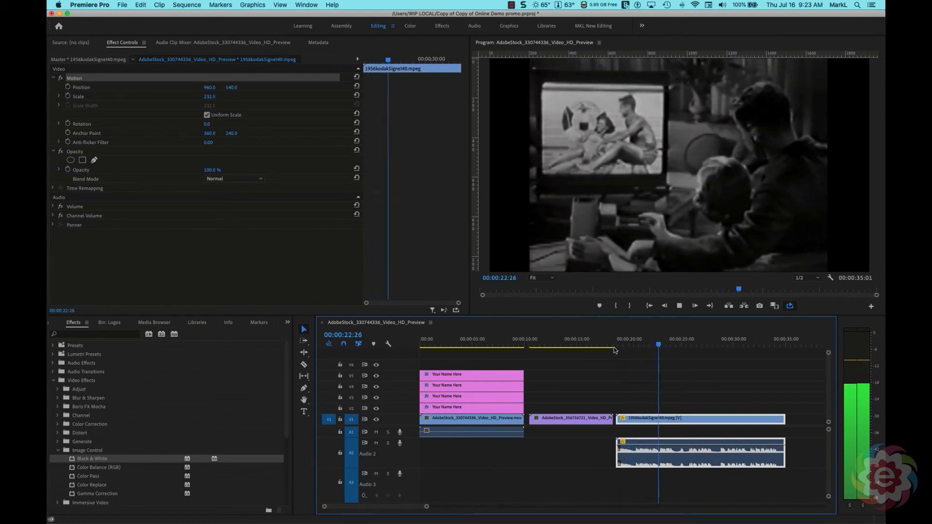
key(space)
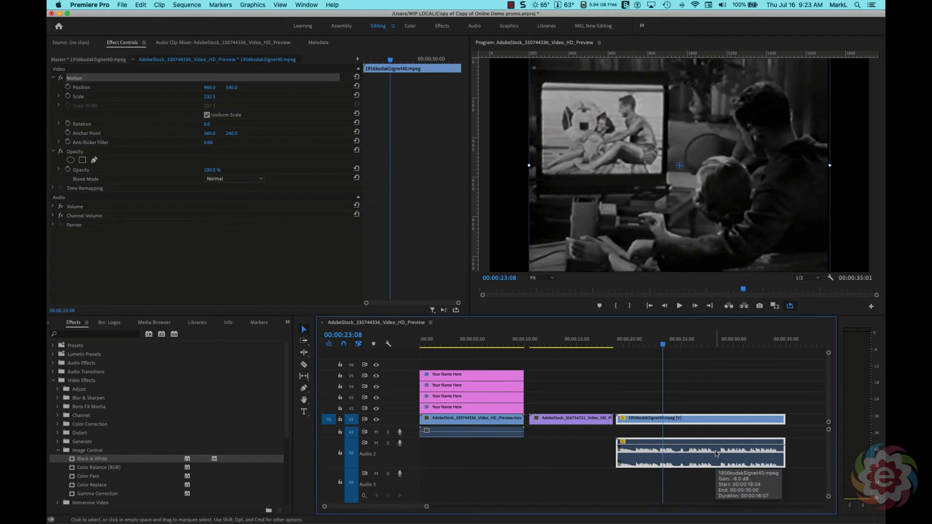
key(shift+[)
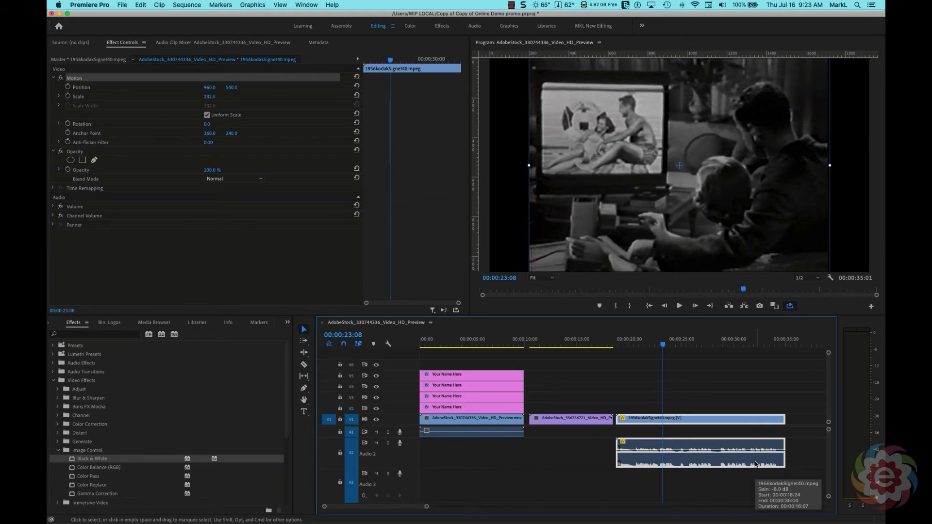
Step: Select only the audio of the 1956kodakSignet40.mpeg clip and duplicate it from Audio 2 onto Audio 3 at the same time position
click(810, 461)
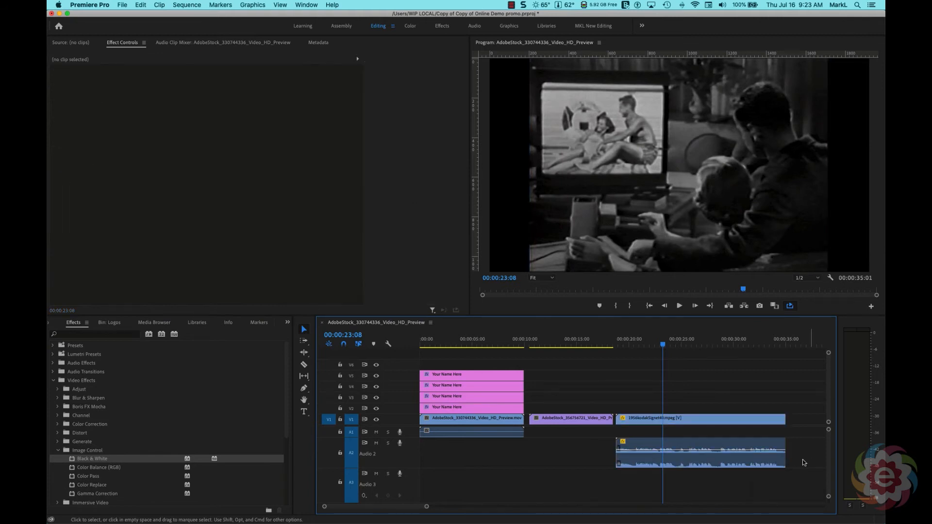
click(760, 464)
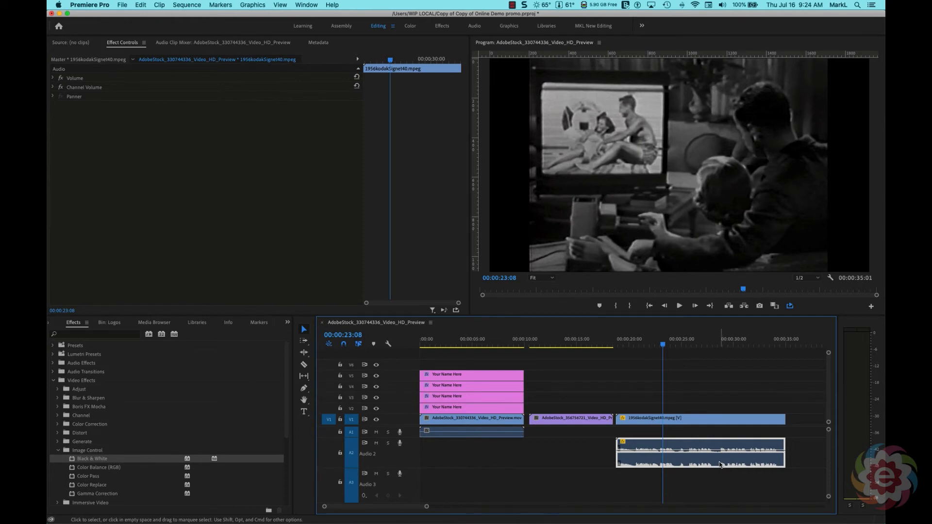
drag(719, 463, 742, 481)
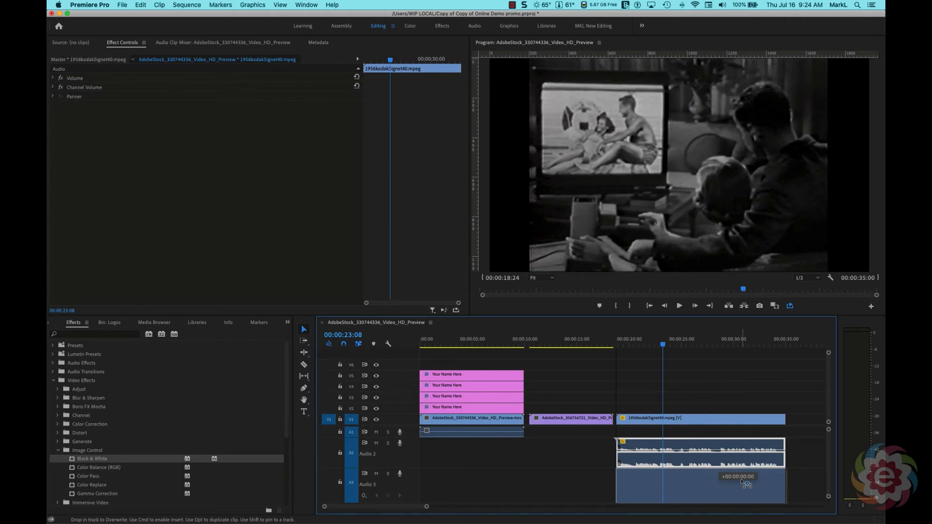
drag(742, 482, 741, 481)
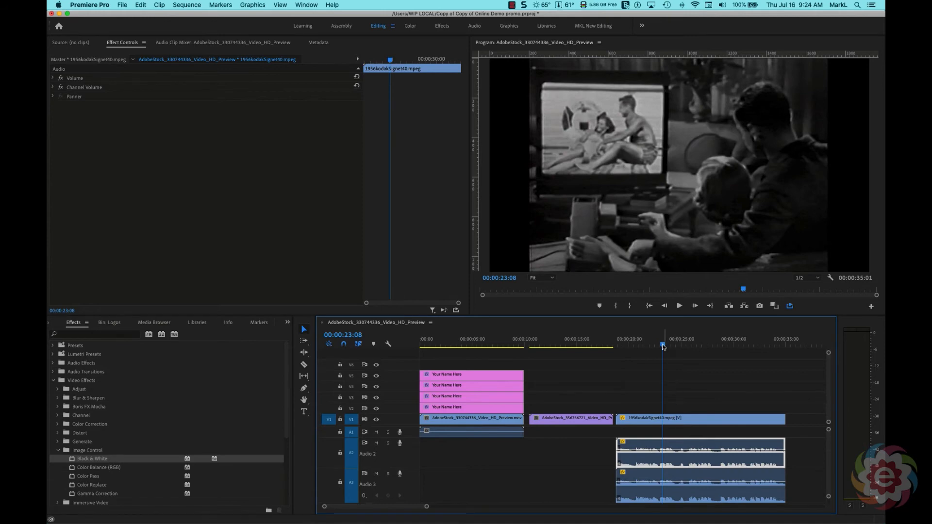
Step: Play the Kodak clip from near its start to hear both stacked audio copies together
drag(662, 346, 610, 347)
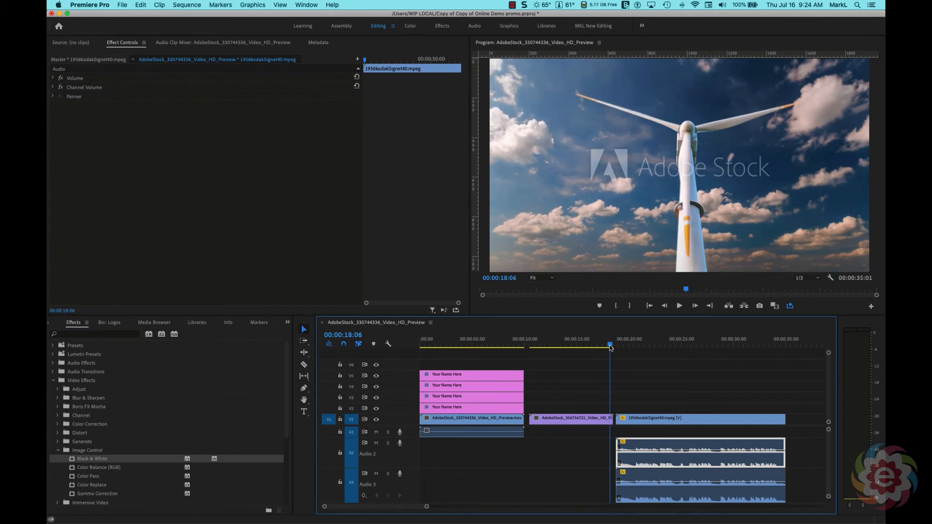
drag(610, 347, 621, 348)
key(space)
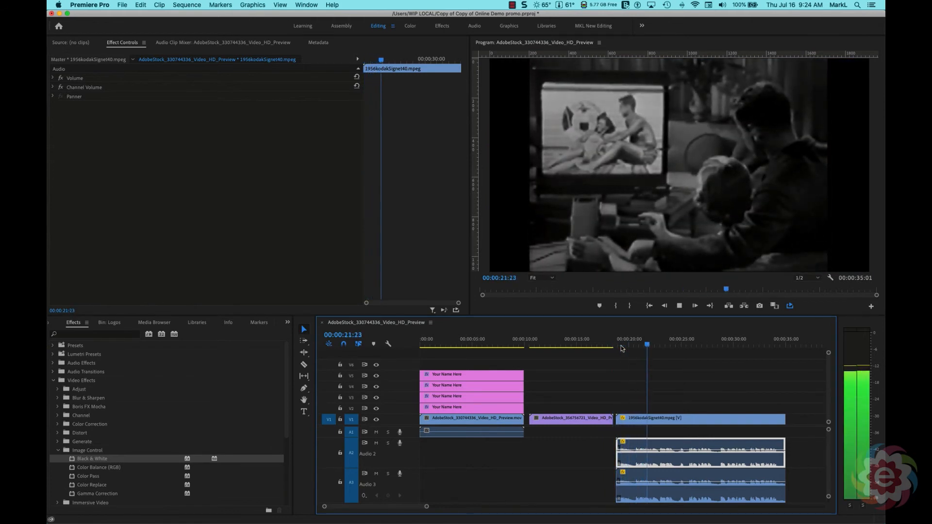
key(space)
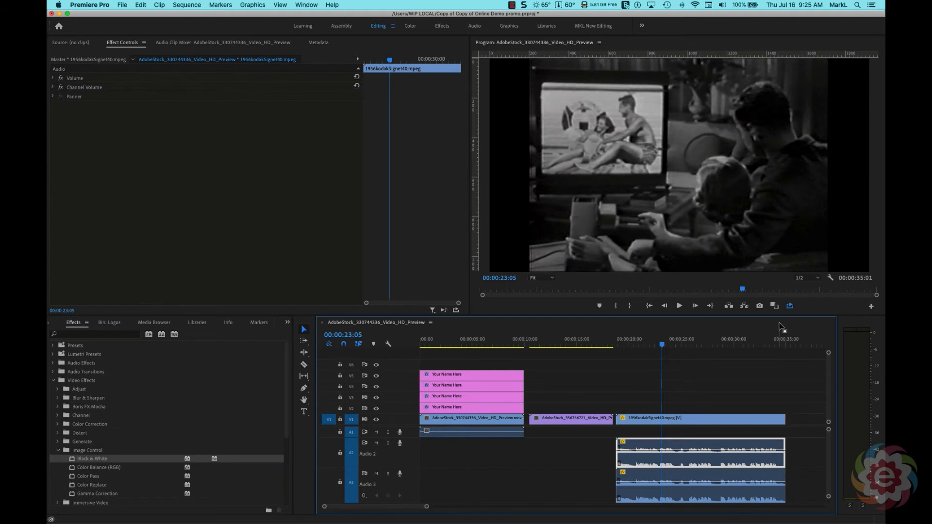
Step: Enlarge the timeline area, duplicate the Audio 3 clip onto a new Audio 4 track, and expand that track's height
drag(780, 316, 794, 152)
click(678, 417)
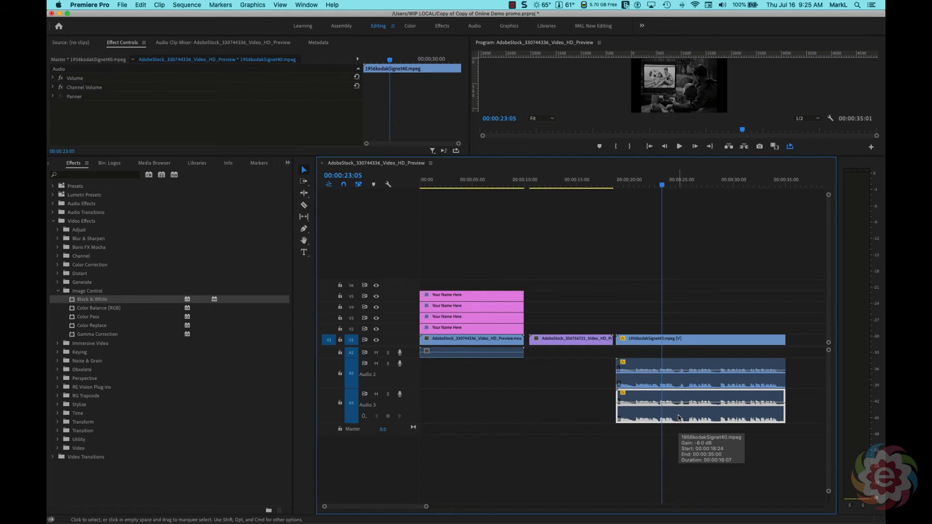
drag(678, 418, 675, 463)
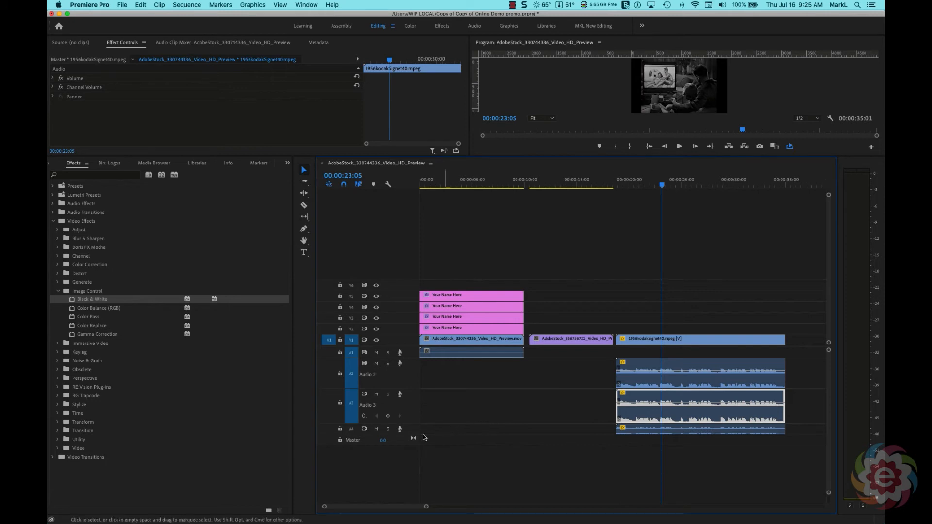
drag(415, 435, 415, 472)
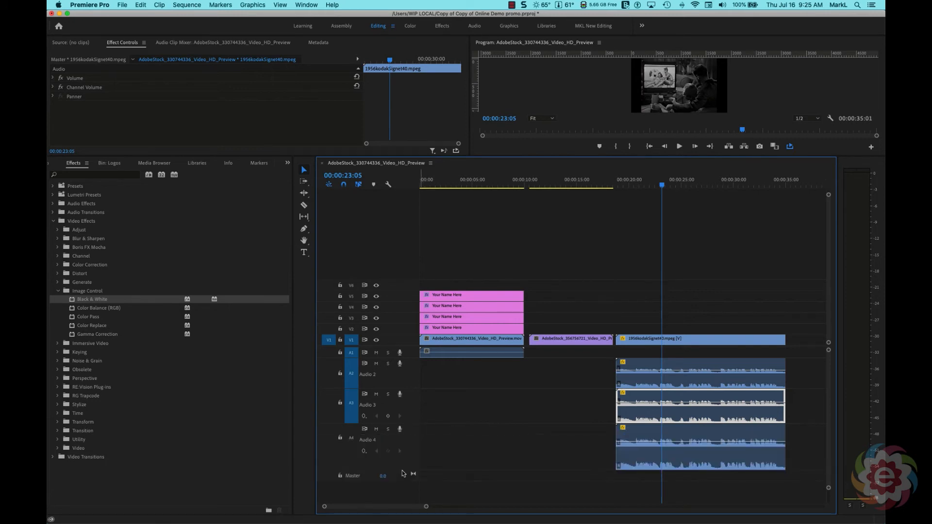
Step: Play the Kodak clip from near its start to hear all three stacked audio copies together
drag(661, 185, 620, 187)
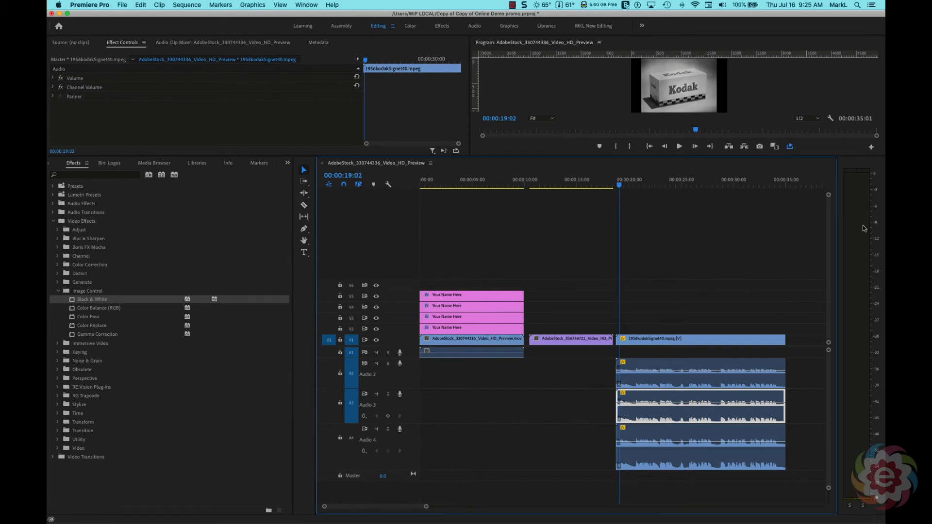
key(space)
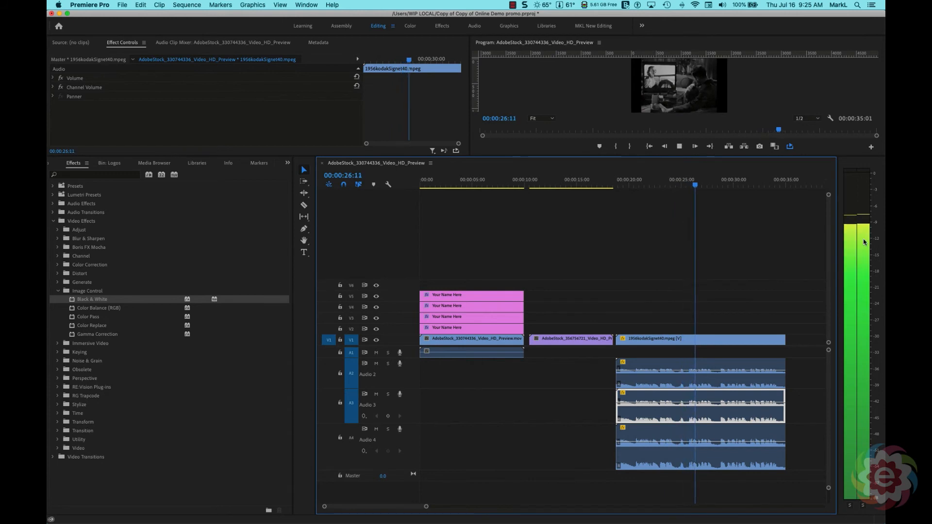
key(space)
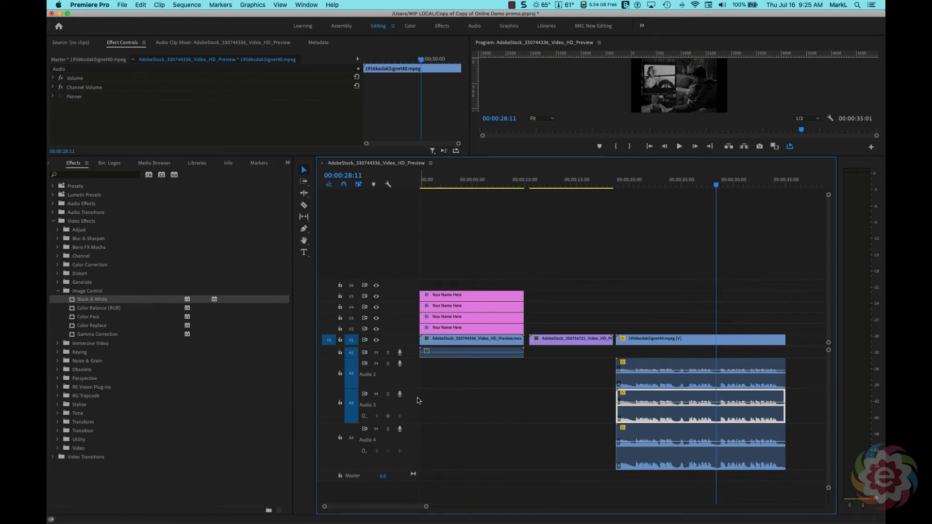
Step: Solo the Audio 2 track and play the Kodak clip from near its start to check the level of one copy
click(388, 364)
drag(702, 189, 632, 189)
key(space)
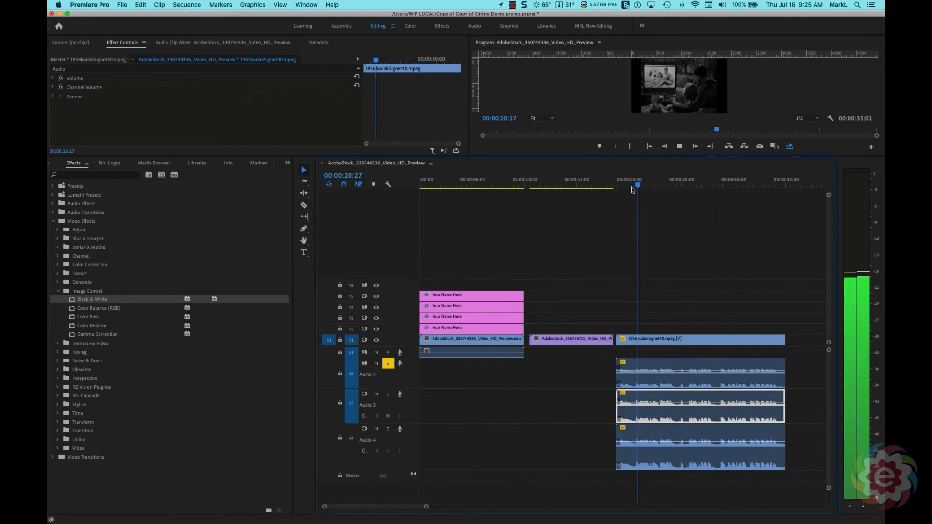
key(space)
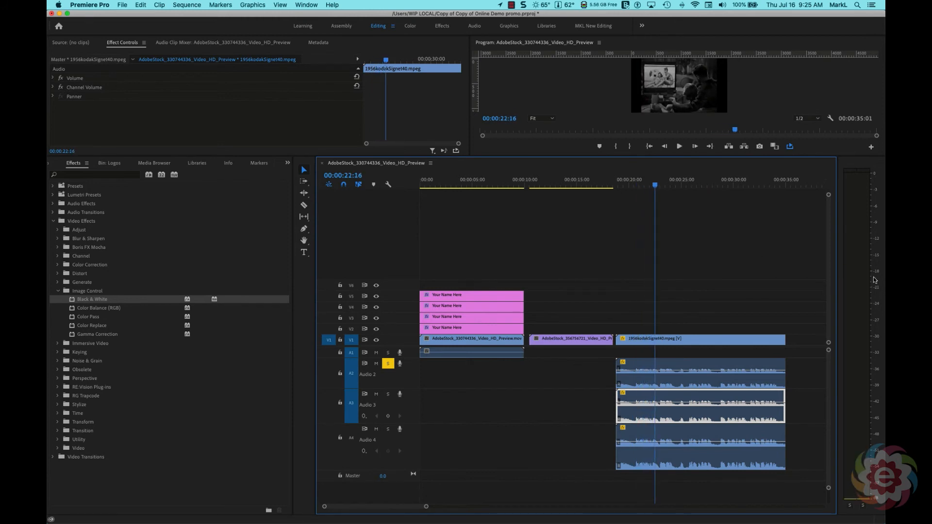
Step: Solo Audio 3 together with Audio 2 and replay the Kodak clip from near its start
click(389, 394)
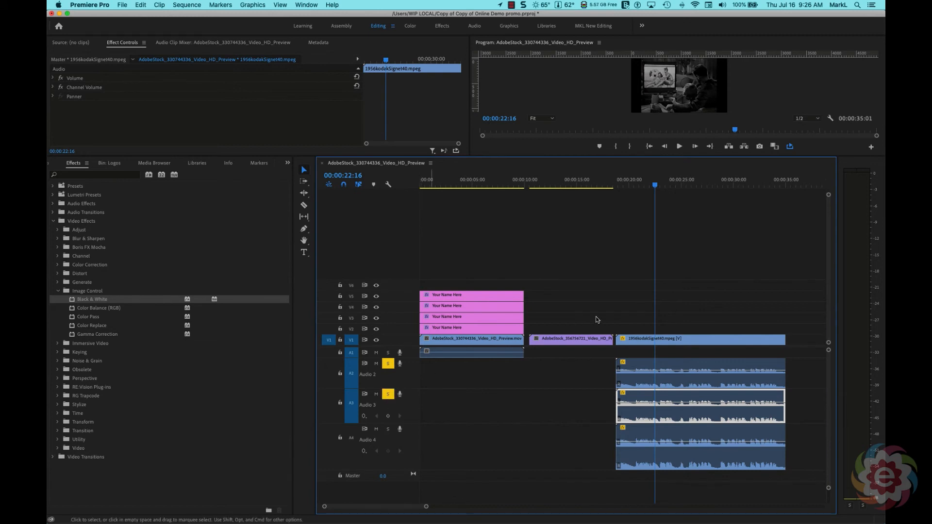
drag(655, 186, 623, 189)
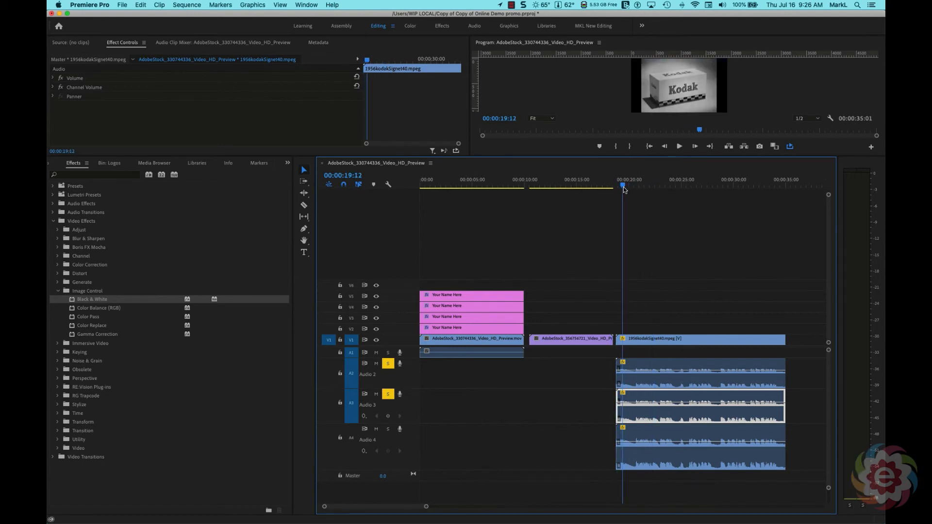
key(space)
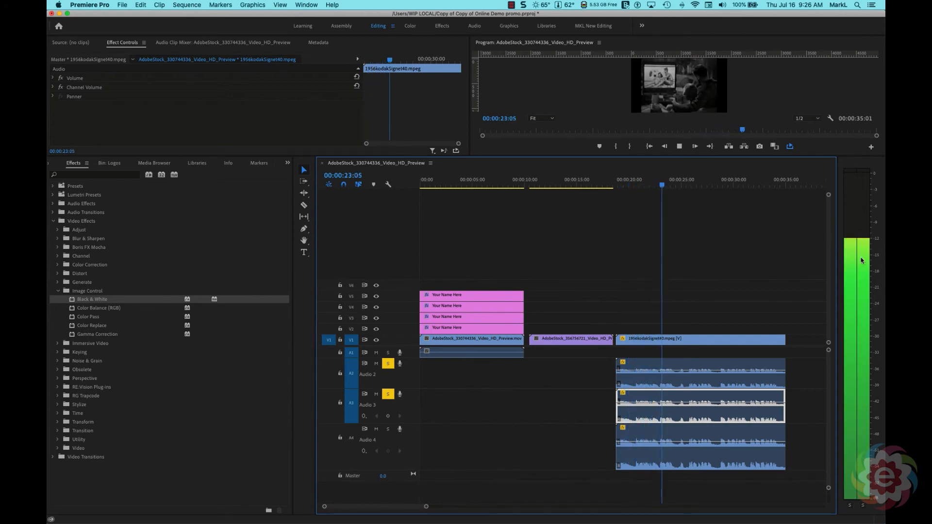
key(space)
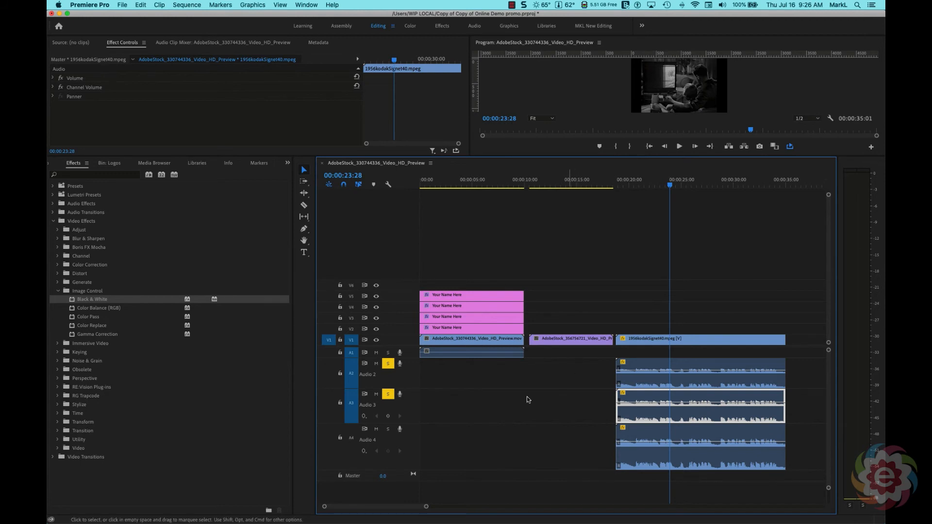
Step: Turn off the solo on Audio 3 and Audio 2, and play on to hear all three copies again
click(388, 430)
click(387, 430)
click(387, 394)
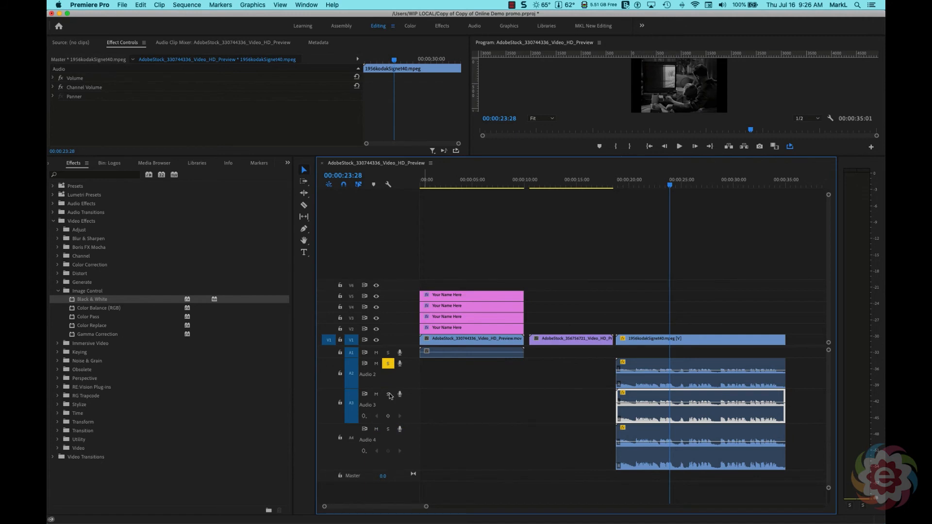
click(388, 364)
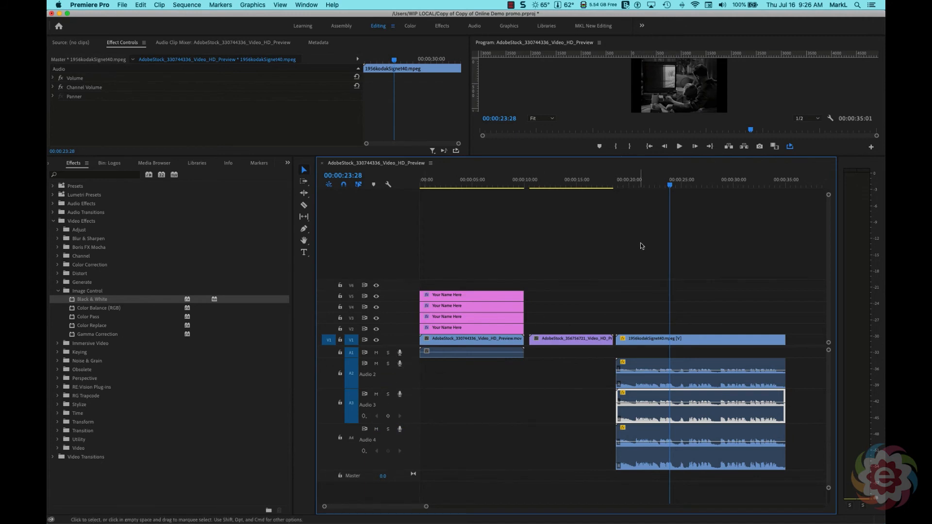
key(space)
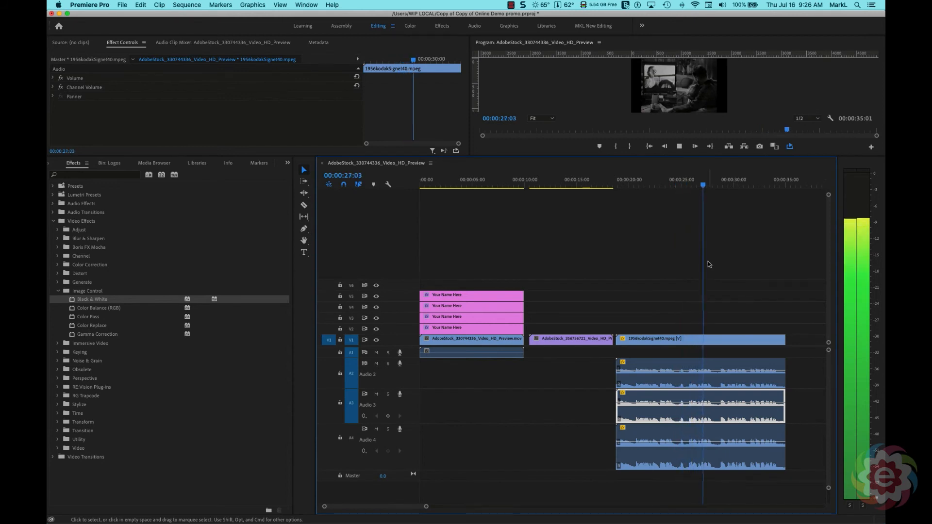
key(space)
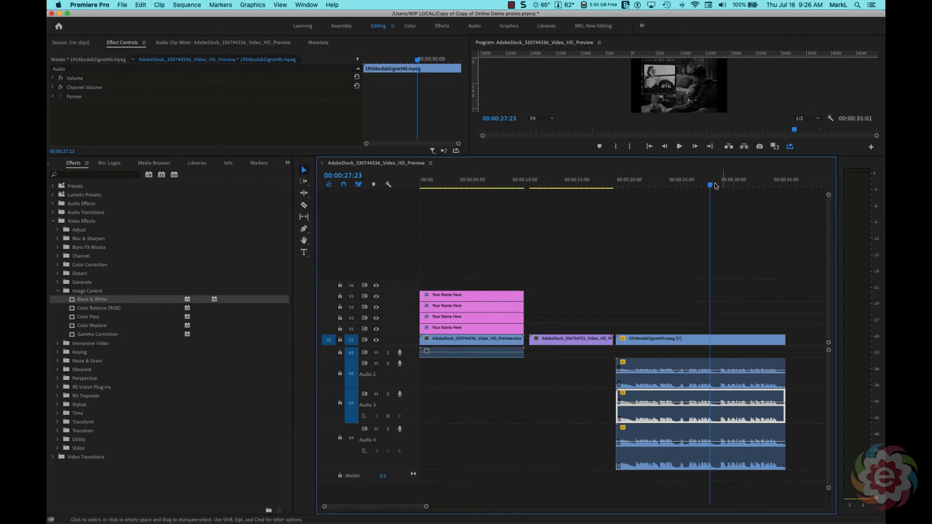
Step: Group the 1956kodakSignet40.mpeg video with its three stacked audio clips, with the playhead returned to the start of the clip
click(673, 185)
drag(657, 189, 617, 185)
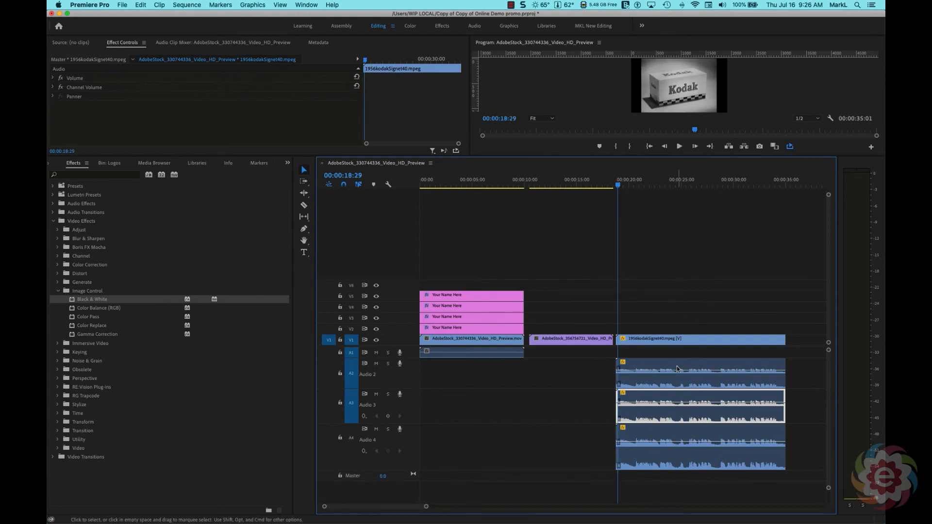
click(682, 316)
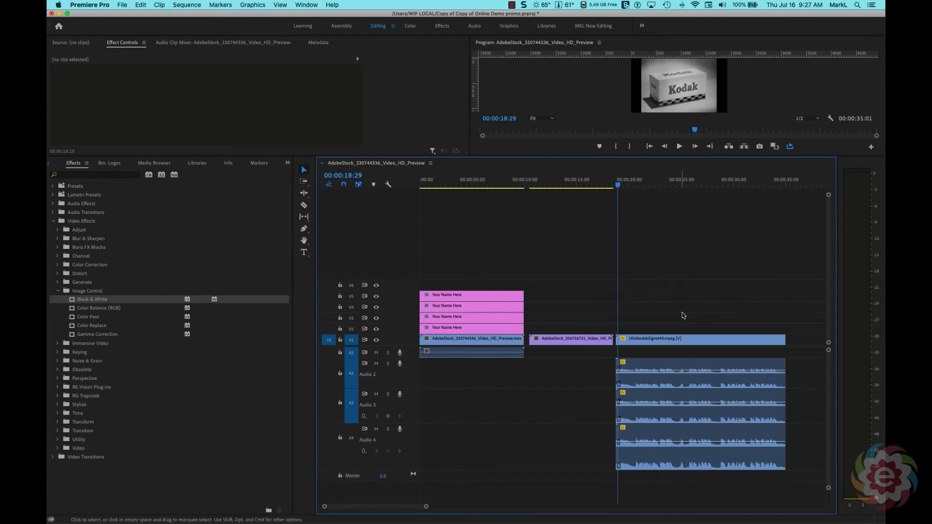
drag(682, 315, 717, 465)
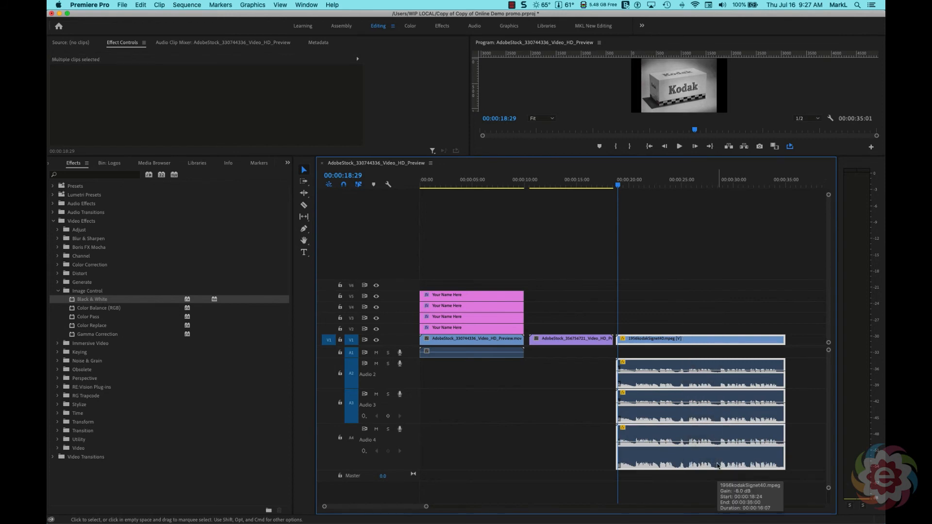
right_click(717, 465)
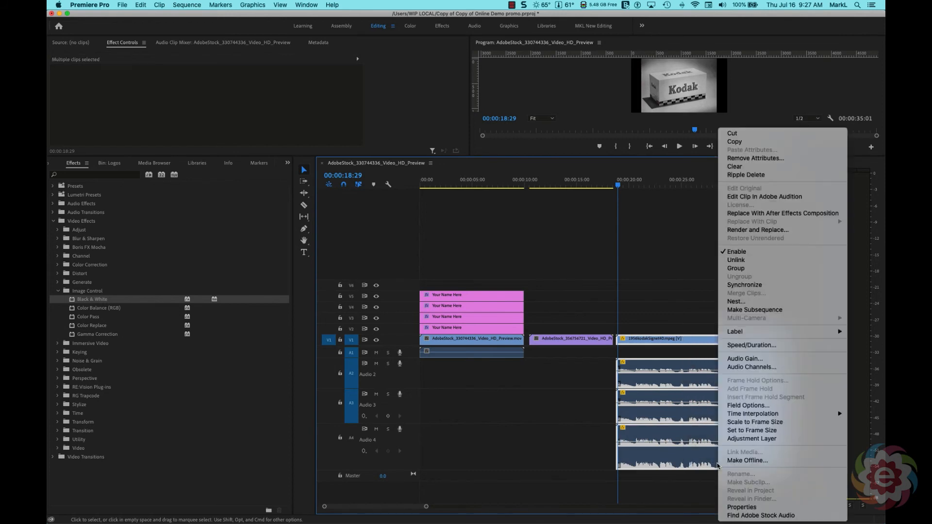
click(778, 270)
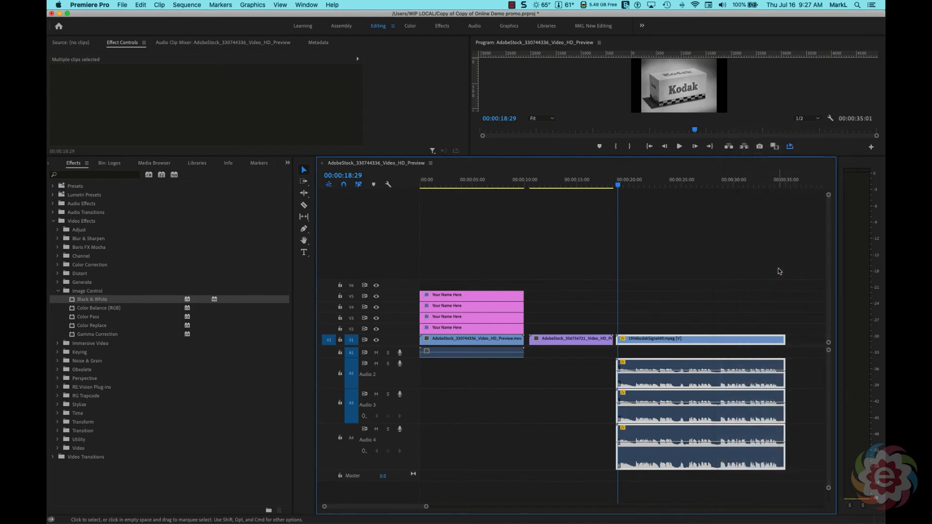
click(717, 302)
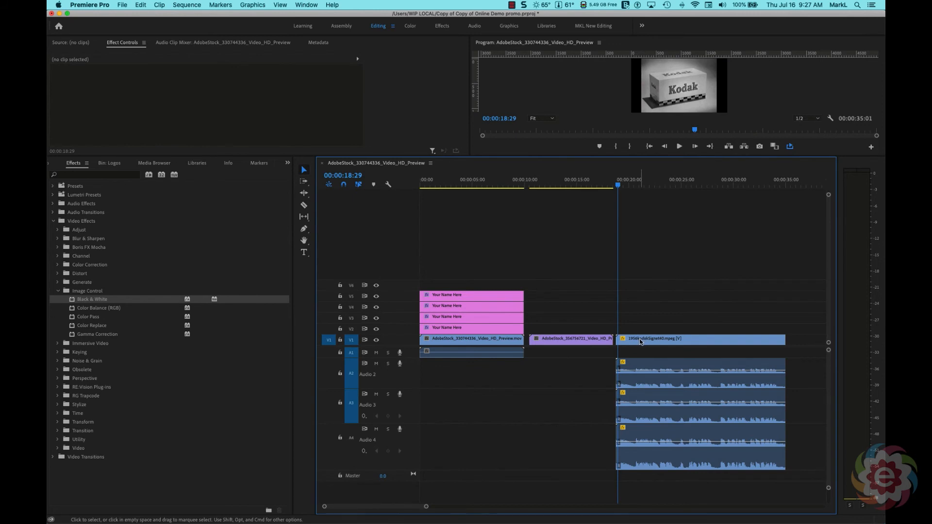
Step: Move the grouped Kodak clips slightly later and trim their common end to about 00:00:25:14
mouse_move(640, 341)
mouse_down()
mouse_move(672, 346)
mouse_move(629, 344)
mouse_up()
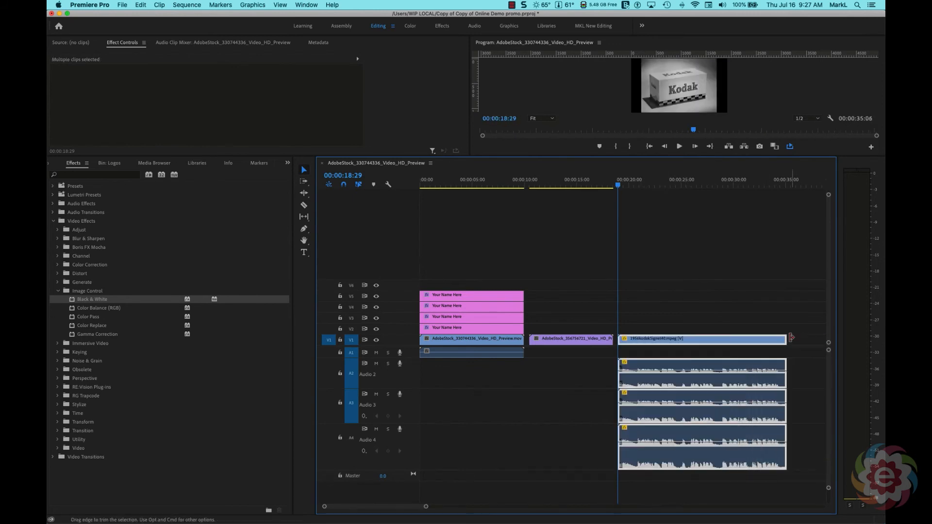
drag(790, 337, 683, 336)
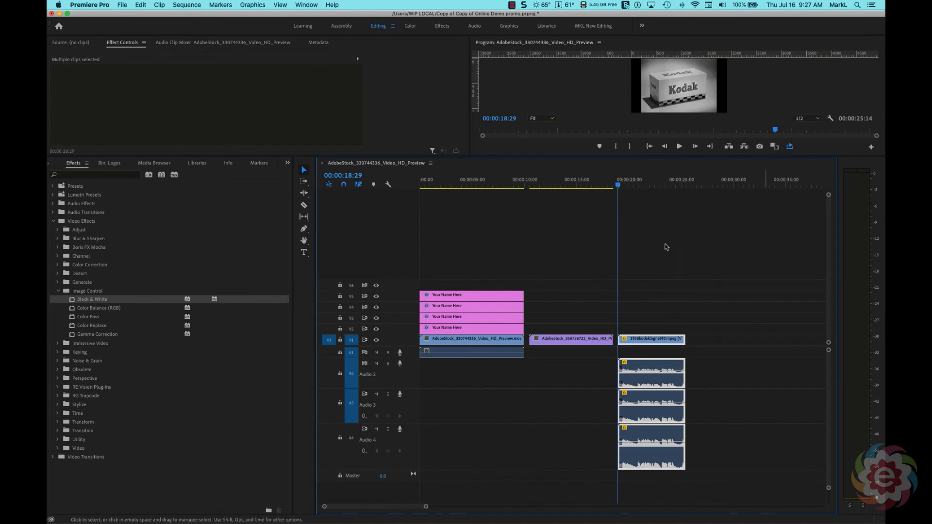
Step: Enlarge the Program monitor area and select the topmost Your Name Here graphic with the playhead at 00:00:04:07
drag(615, 187, 563, 189)
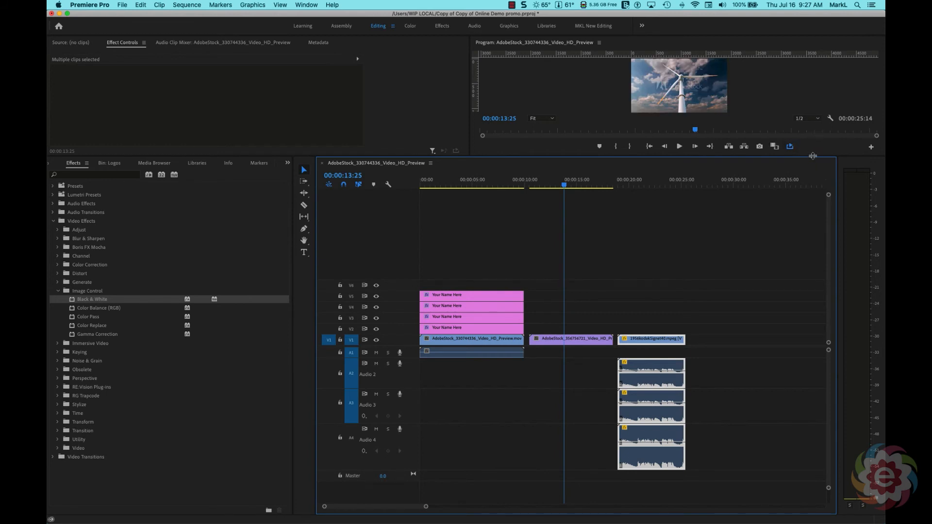
drag(813, 156, 793, 337)
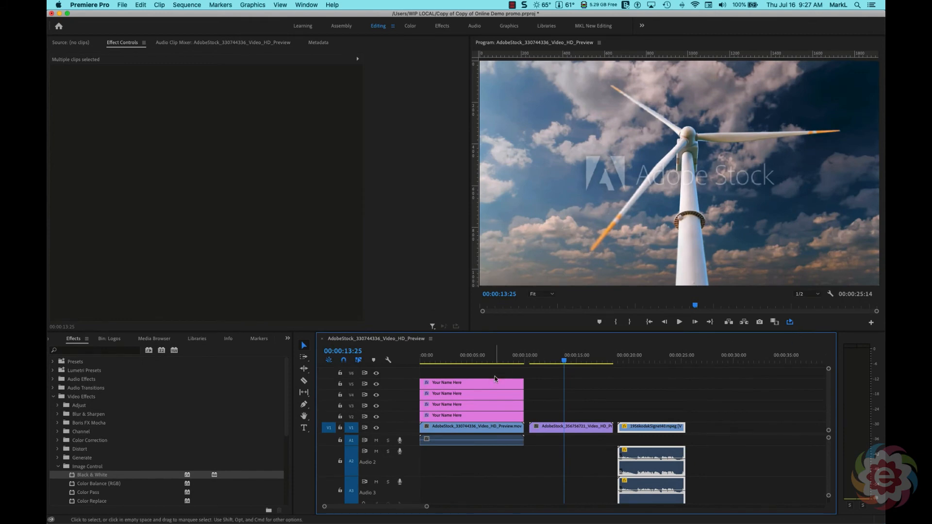
drag(563, 359, 463, 363)
click(470, 387)
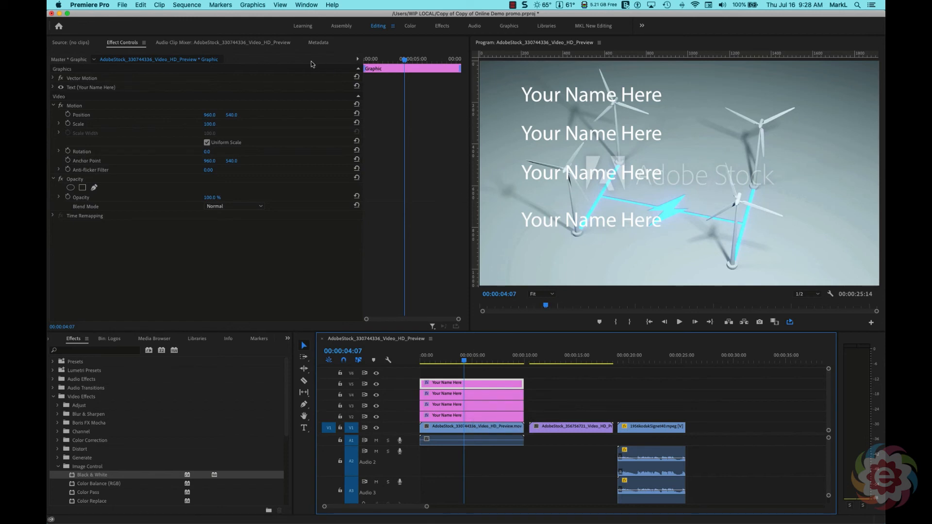
Step: Show the guides in the Program monitor and review the ruler, guide and snapping options
click(504, 45)
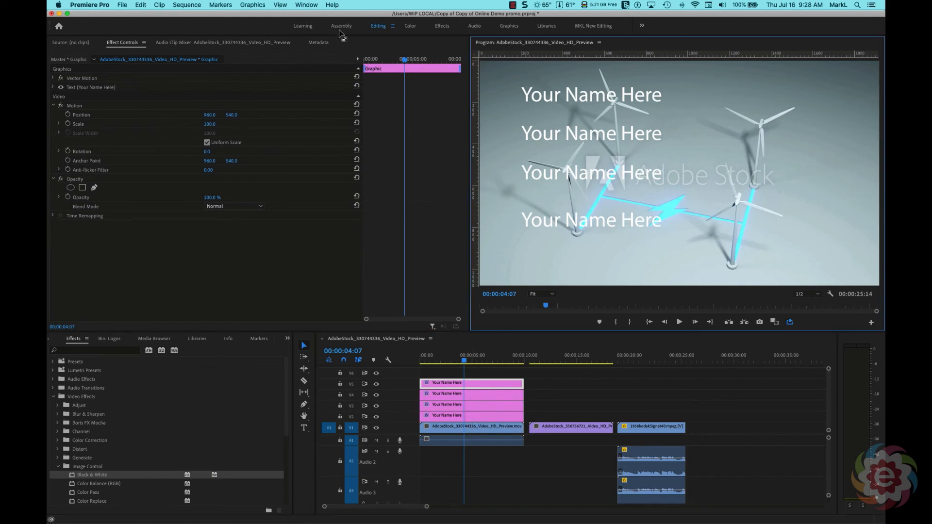
click(281, 4)
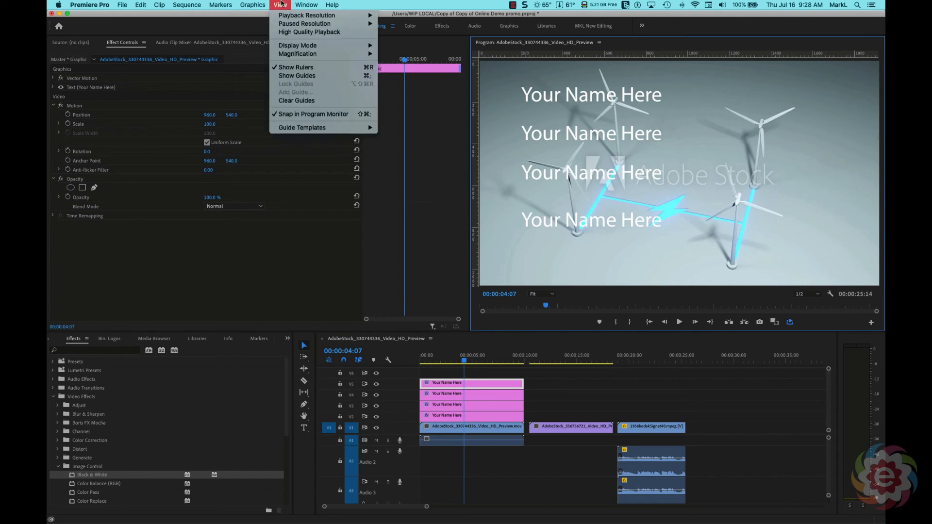
click(313, 76)
click(281, 5)
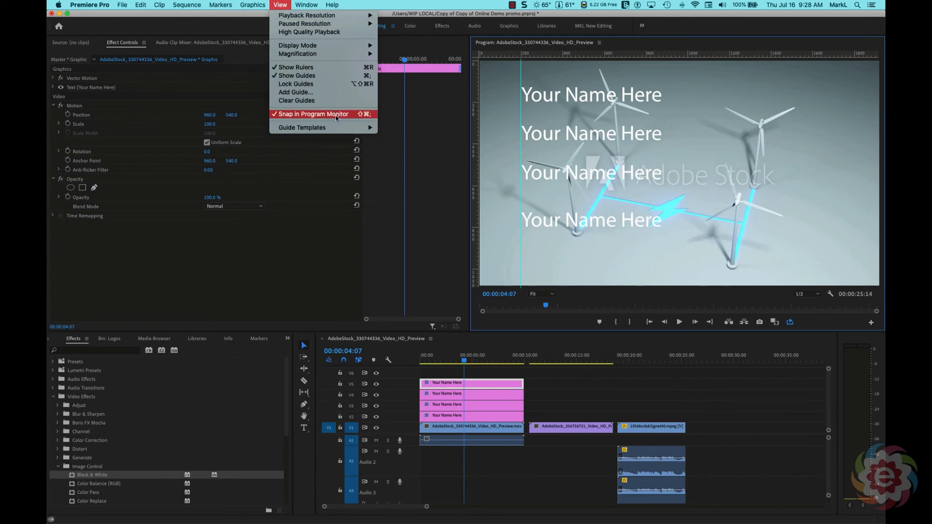
click(279, 3)
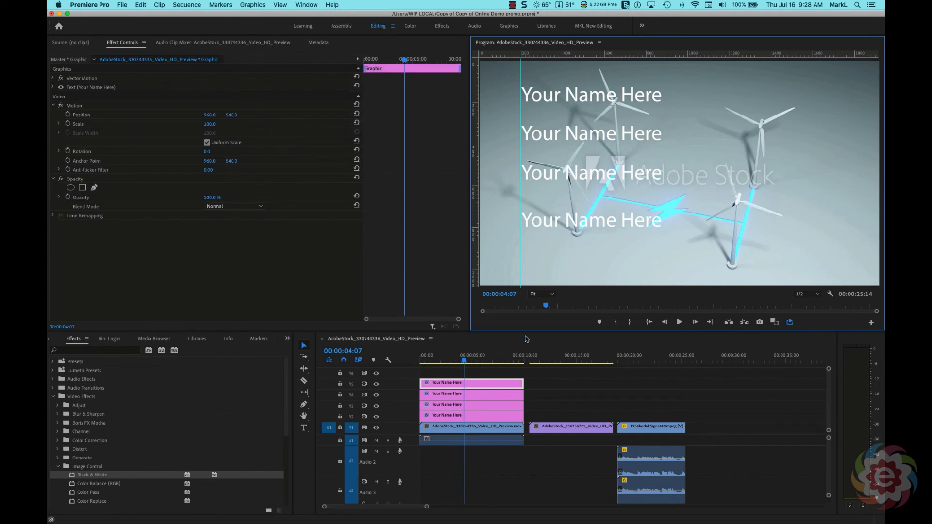
Step: Review the wind turbine clip, move the playhead to 00:00:21:21, and shift the grouped Kodak clips about 1.4 seconds later
drag(464, 365, 569, 369)
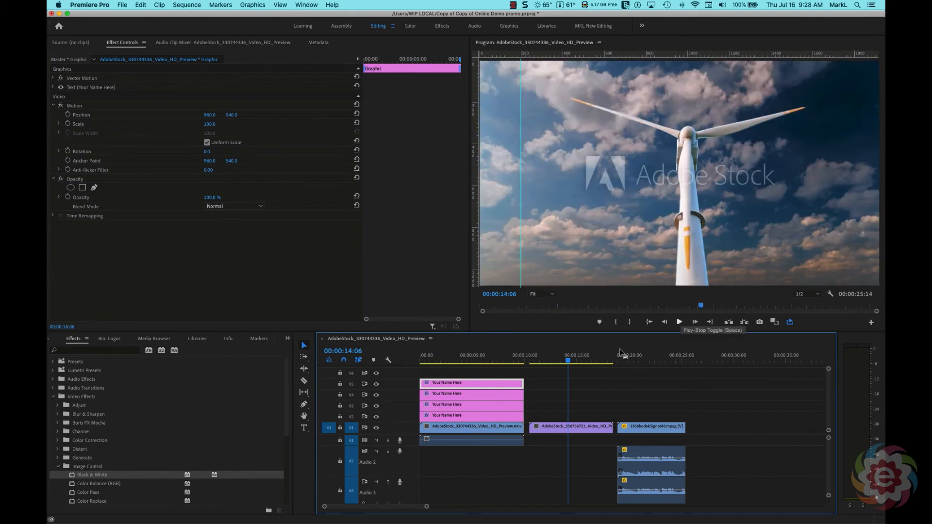
click(647, 359)
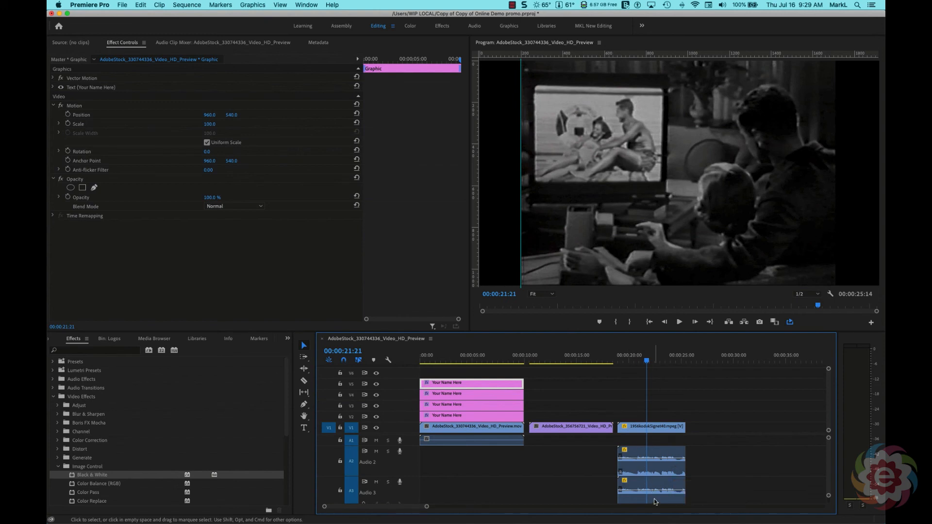
mouse_move(658, 433)
mouse_down()
mouse_move(755, 435)
mouse_move(674, 436)
mouse_up()
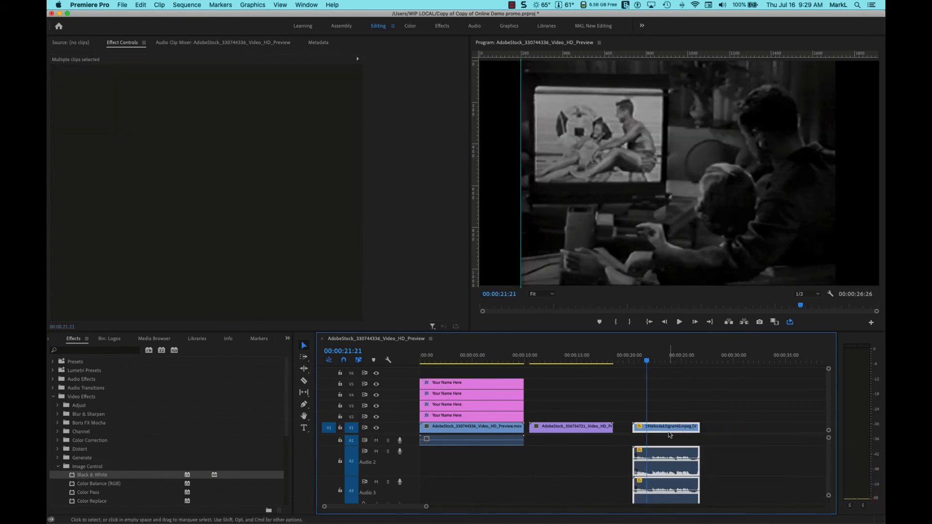